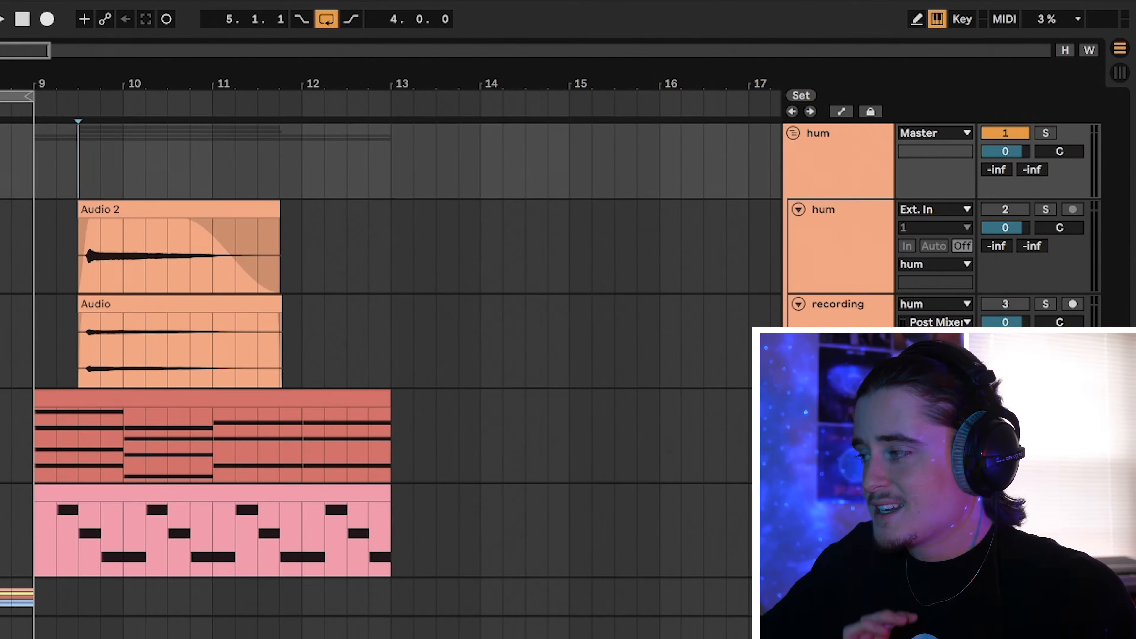
- Set the loop over the hum group from bar 9 to bar 13 and solo the hum audio track inside it
drag(100, 135, 348, 117)
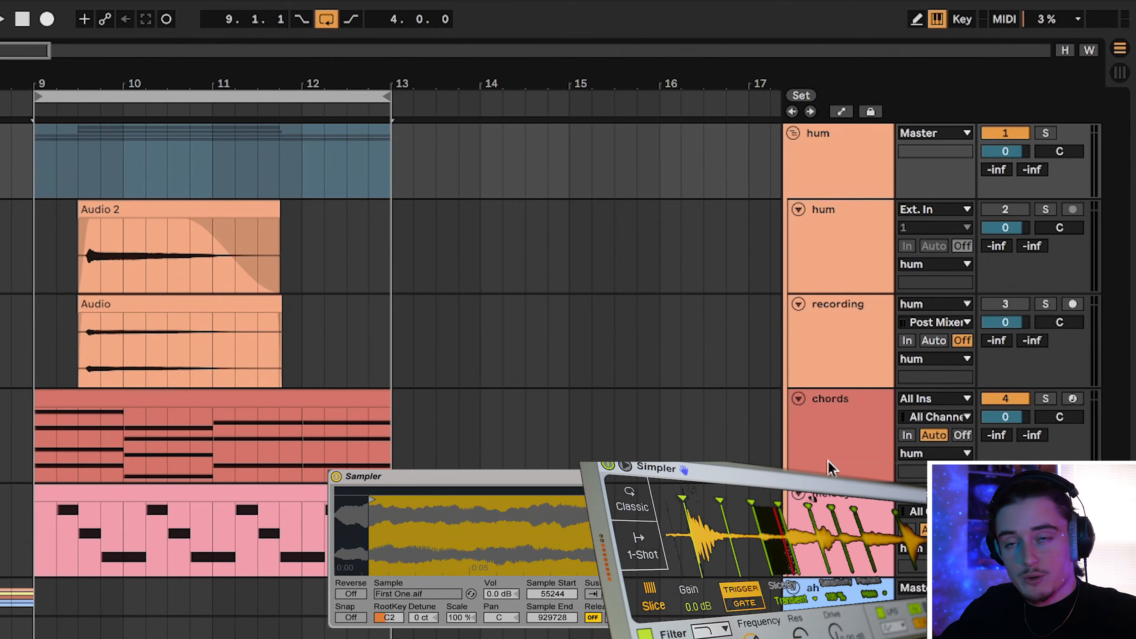
click(850, 250)
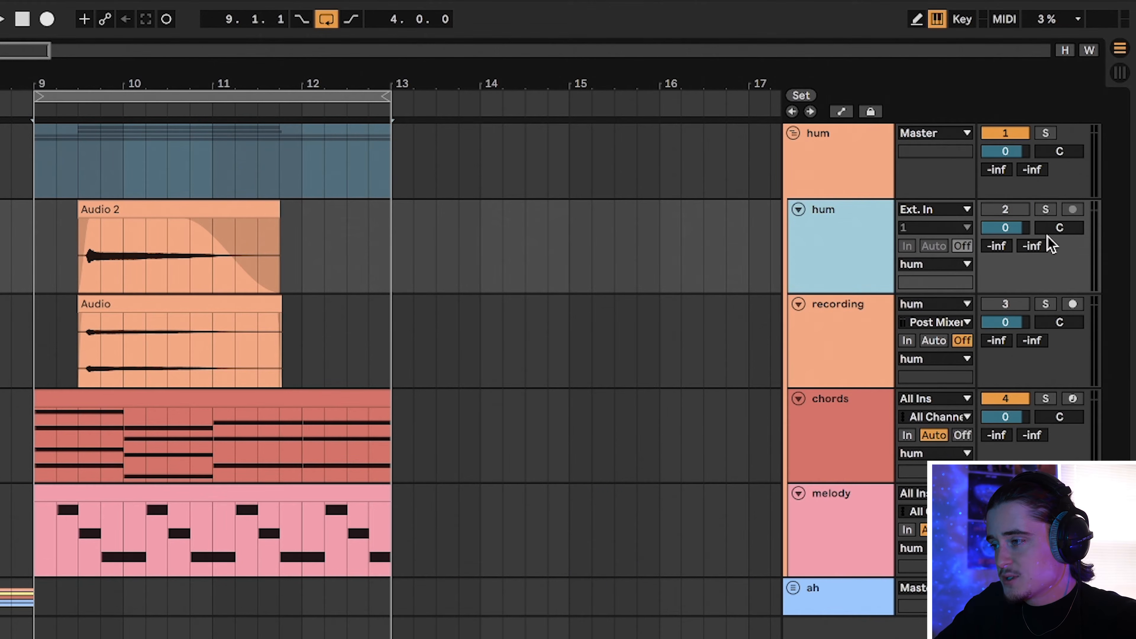
click(1045, 209)
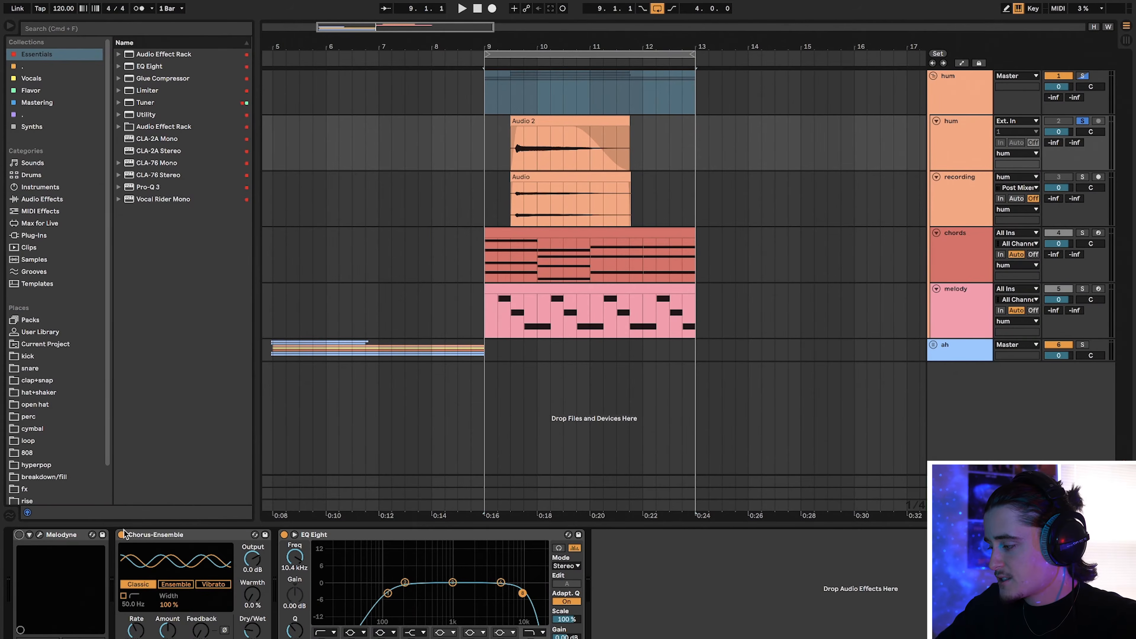
- Bypass Chorus-Ensemble and EQ Eight on the hum track and play the unprocessed Audio 2 hum clip
click(122, 534)
click(284, 535)
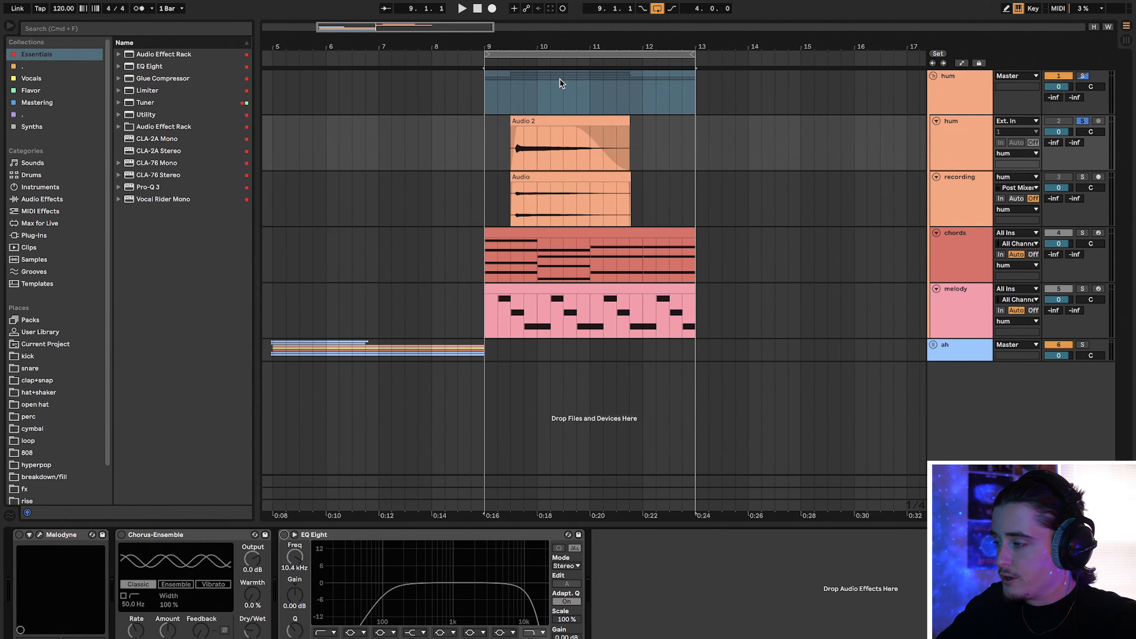
click(549, 119)
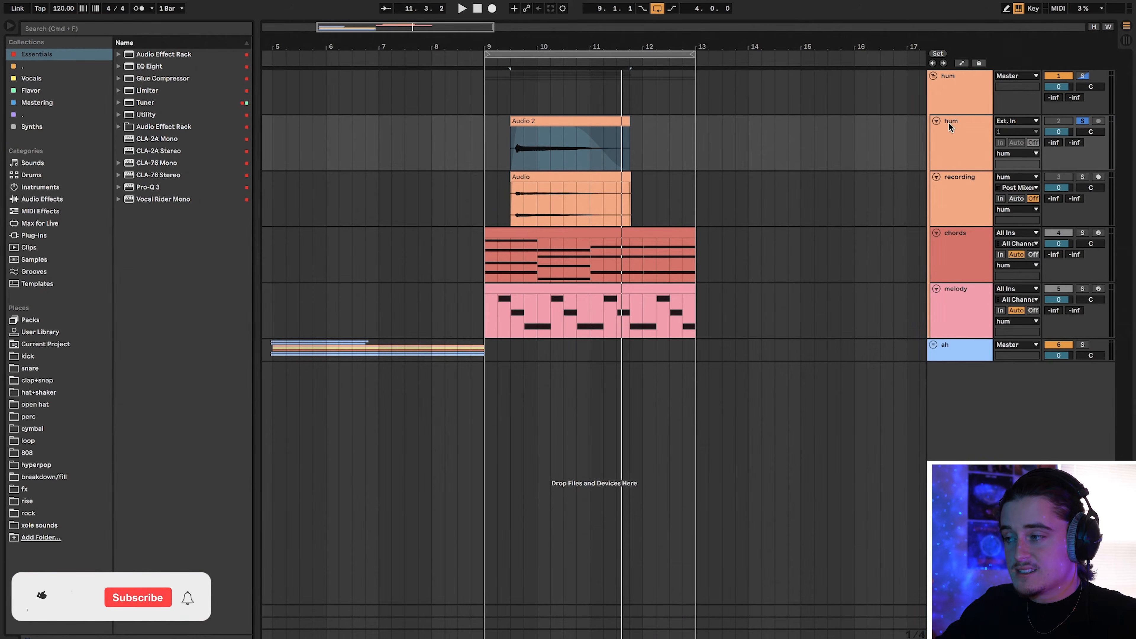
click(953, 106)
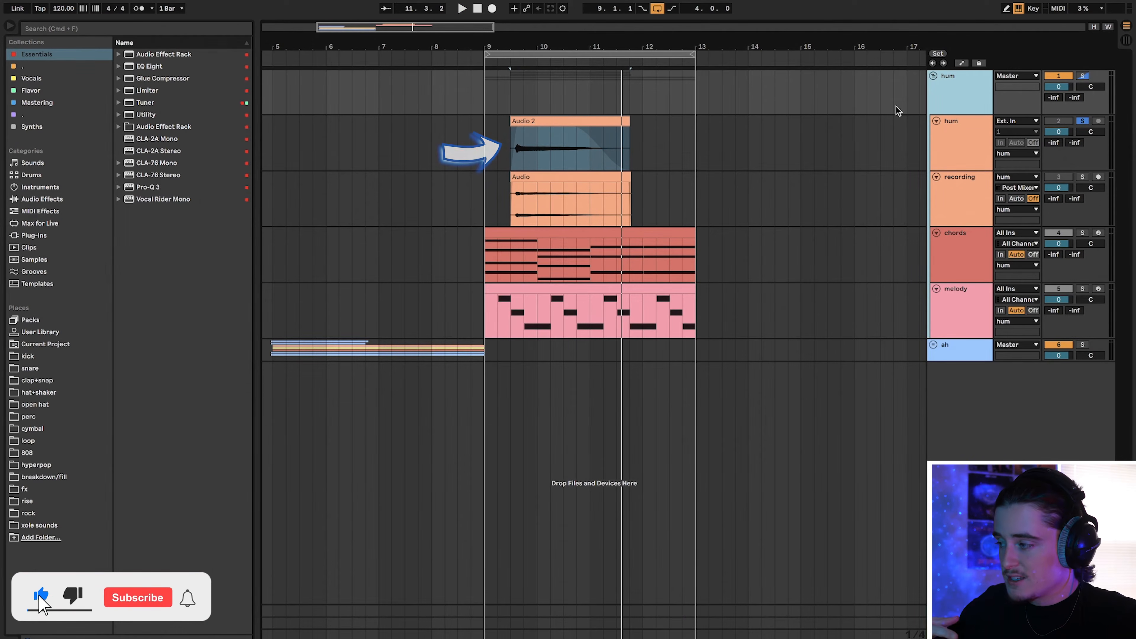
key(space)
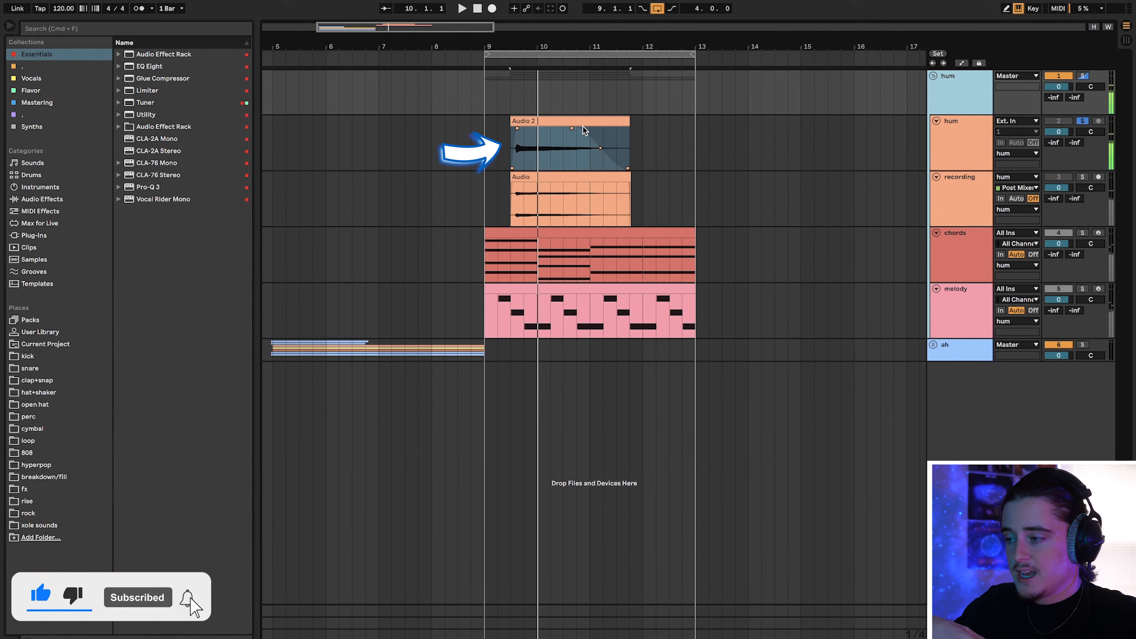
- Unfold the ah group, solo its ah audio track and play the original ah vocal recording
click(932, 345)
scroll(577, 361, down, 2)
scroll(577, 361, left, 3)
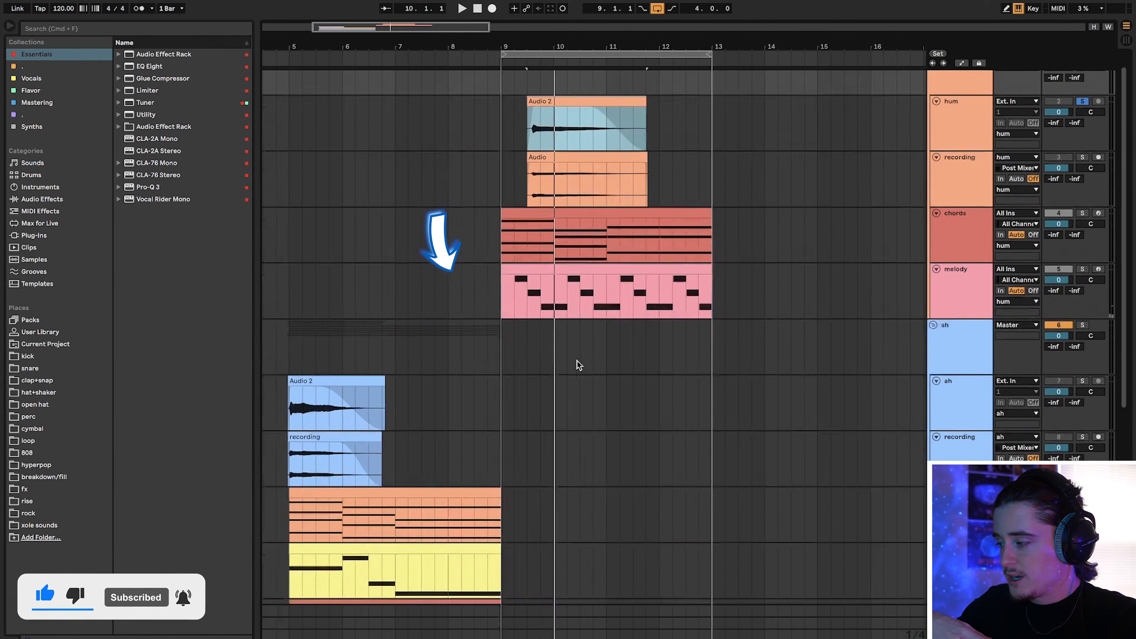
key(space)
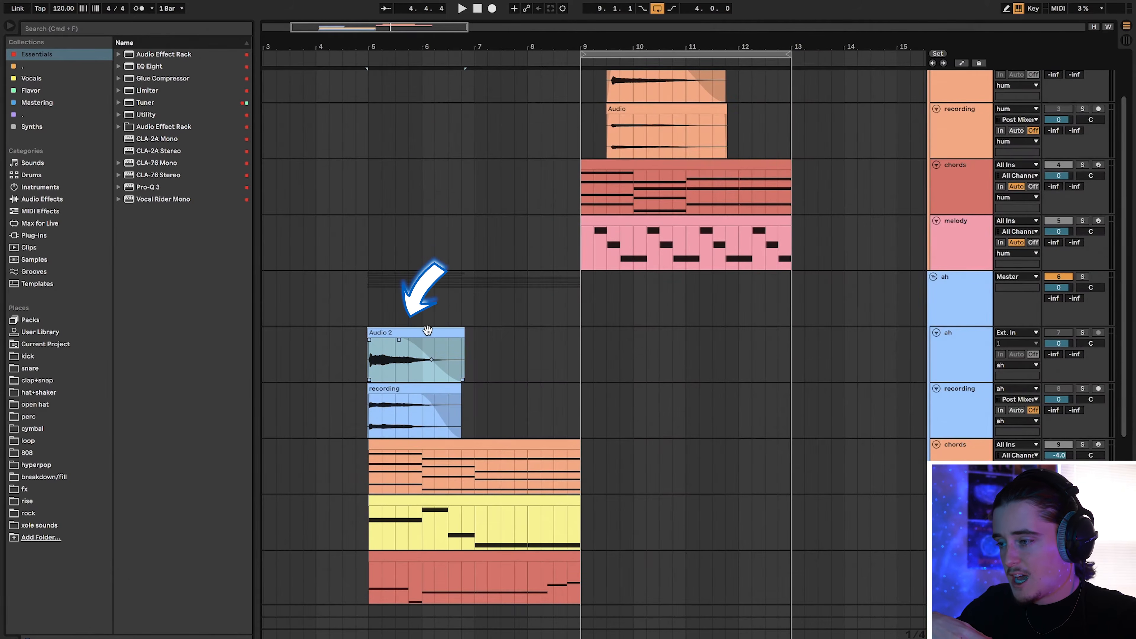
click(1084, 333)
key(shift+Tab)
key(space)
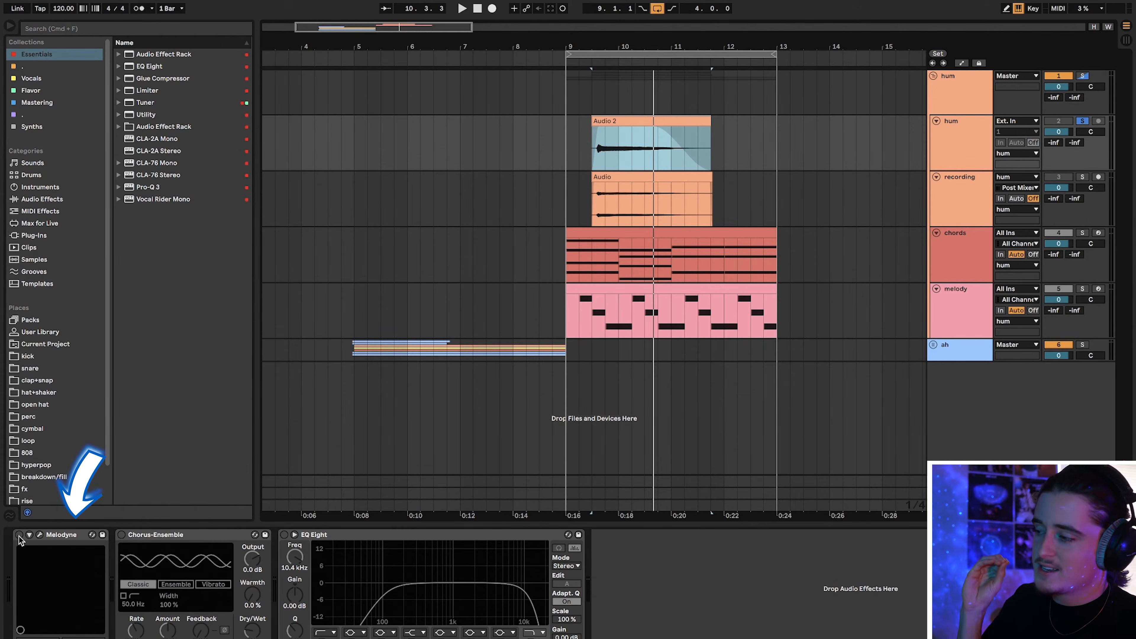
- Turn on Melodyne on the hum track, view the hum's pitch in its editor and close the editor
click(18, 535)
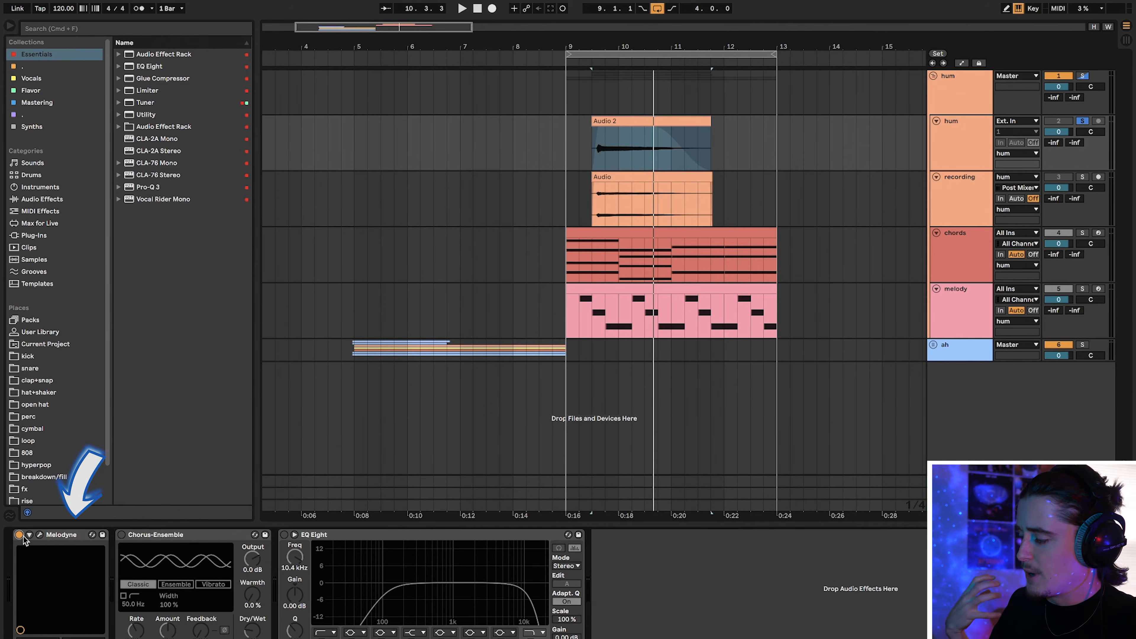
click(53, 537)
click(40, 535)
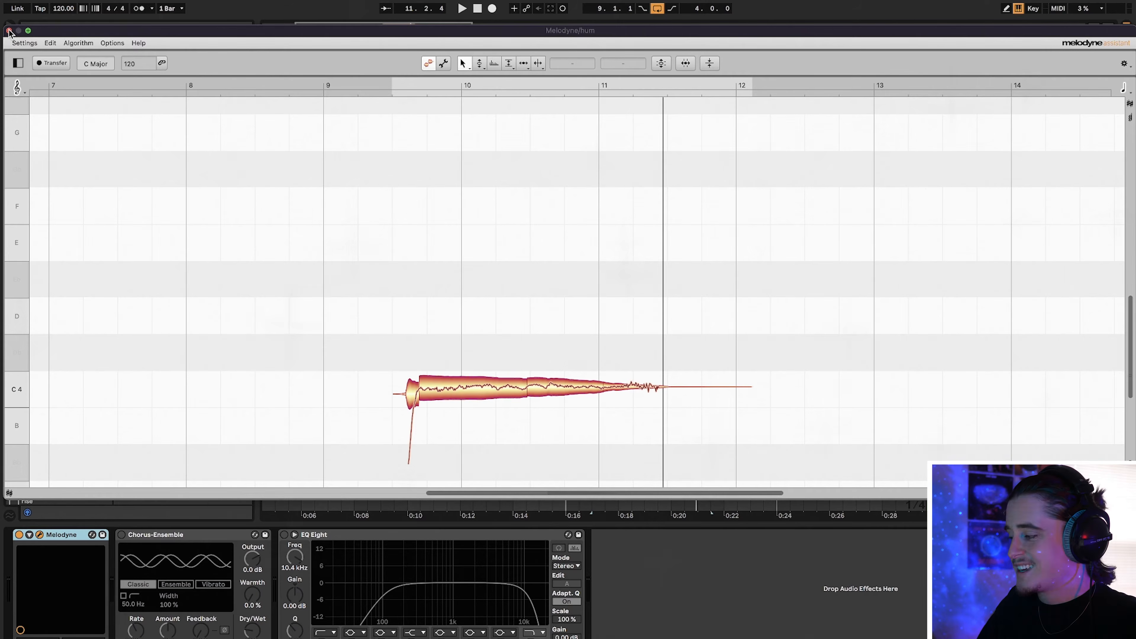
click(9, 30)
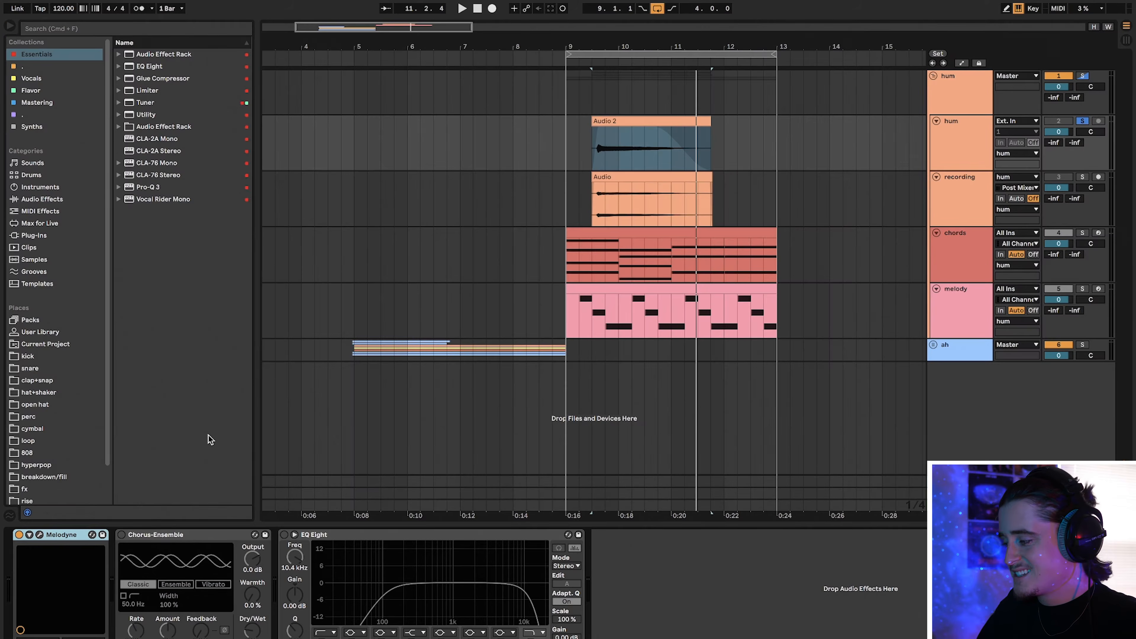
- Turn Chorus-Ensemble and EQ Eight back on for the hum track while listening to the processed hum
click(169, 535)
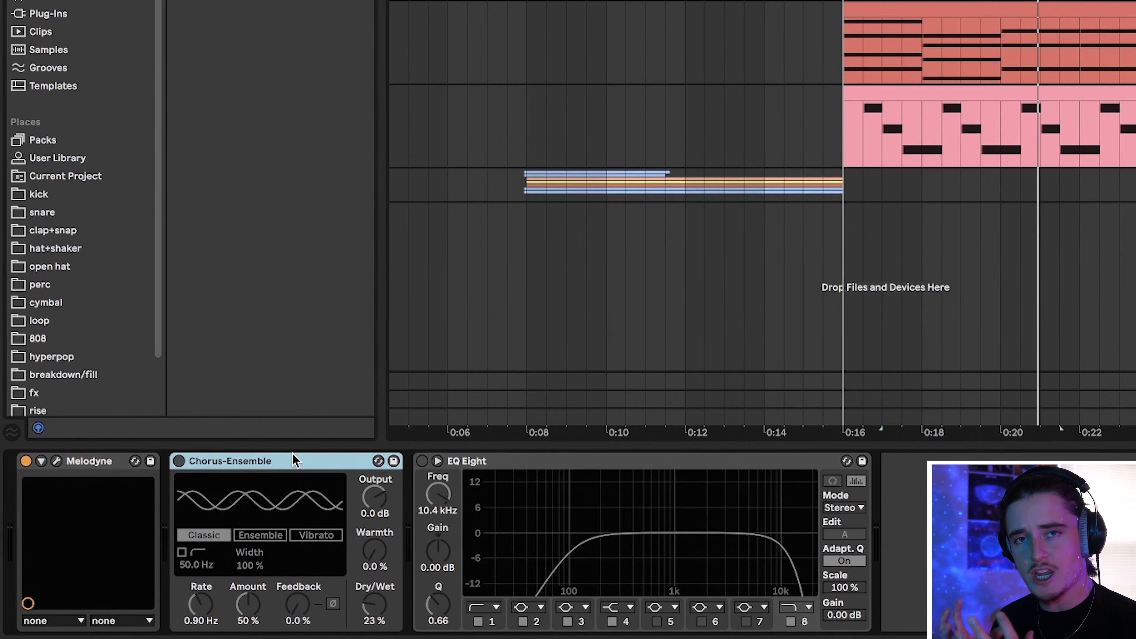
click(179, 461)
key(space)
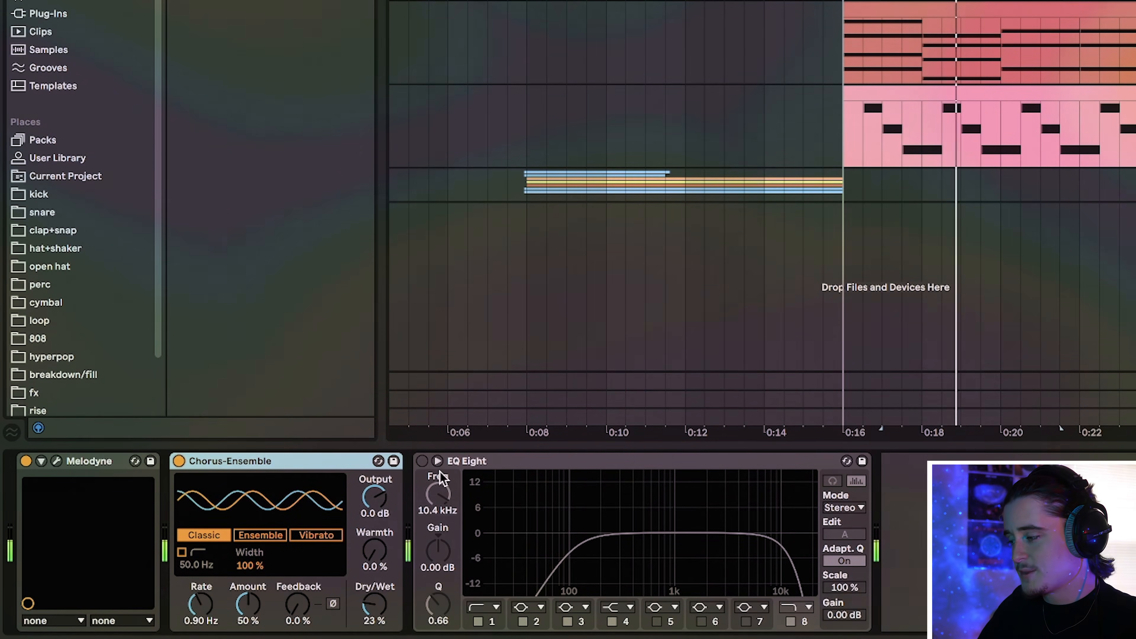
click(422, 461)
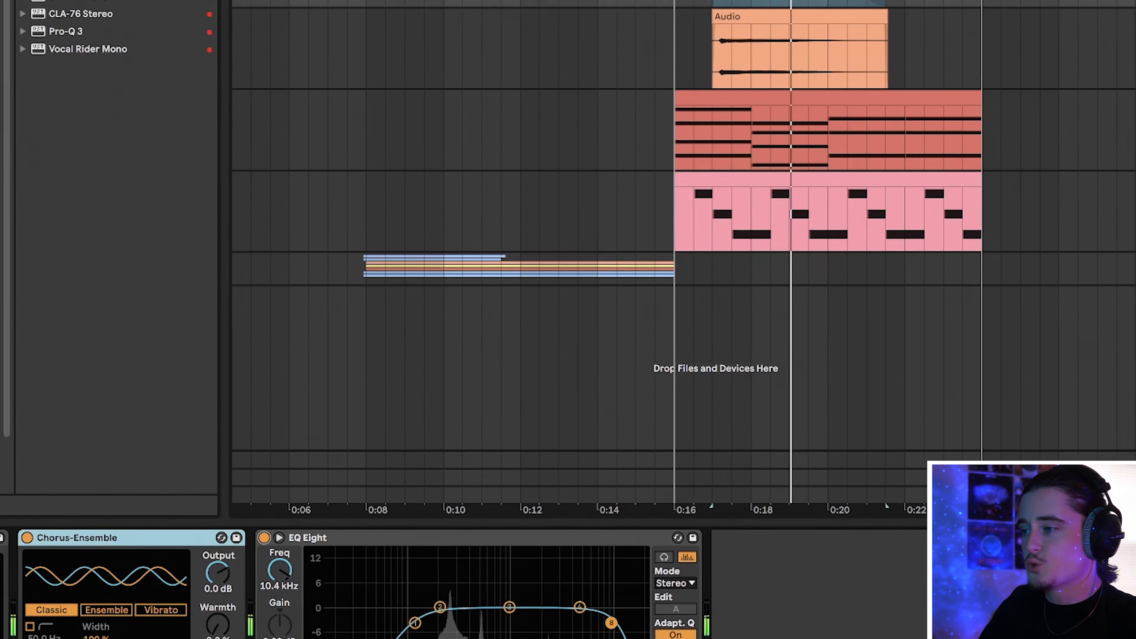
key(space)
- Insert an audio track below the hum track, set its input to hum and arm it for recording
right_click(944, 106)
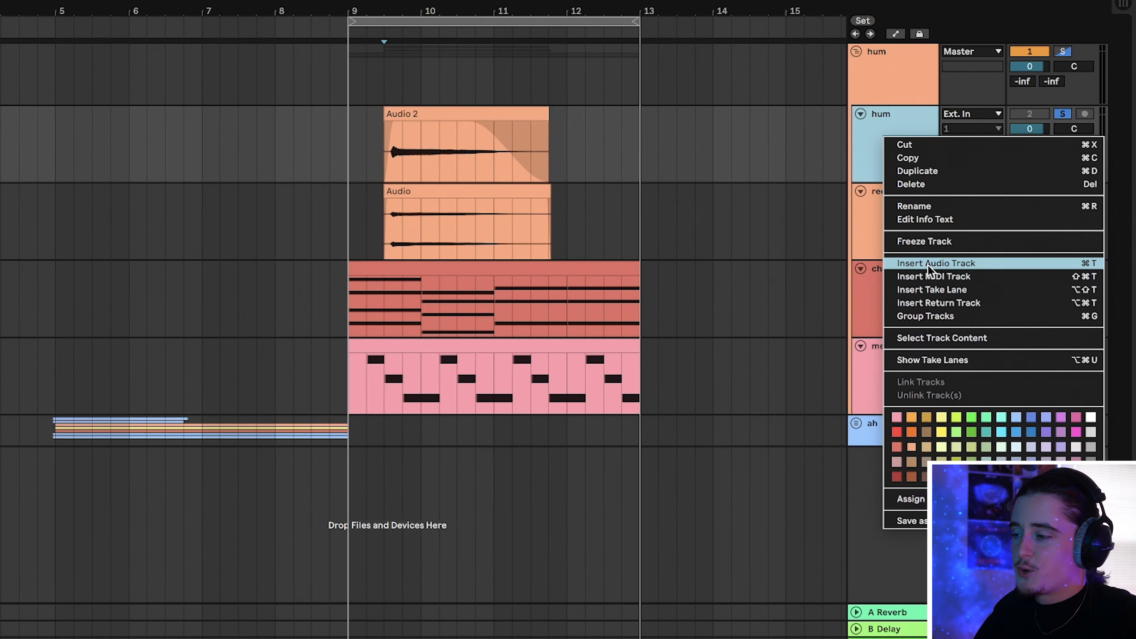
click(929, 267)
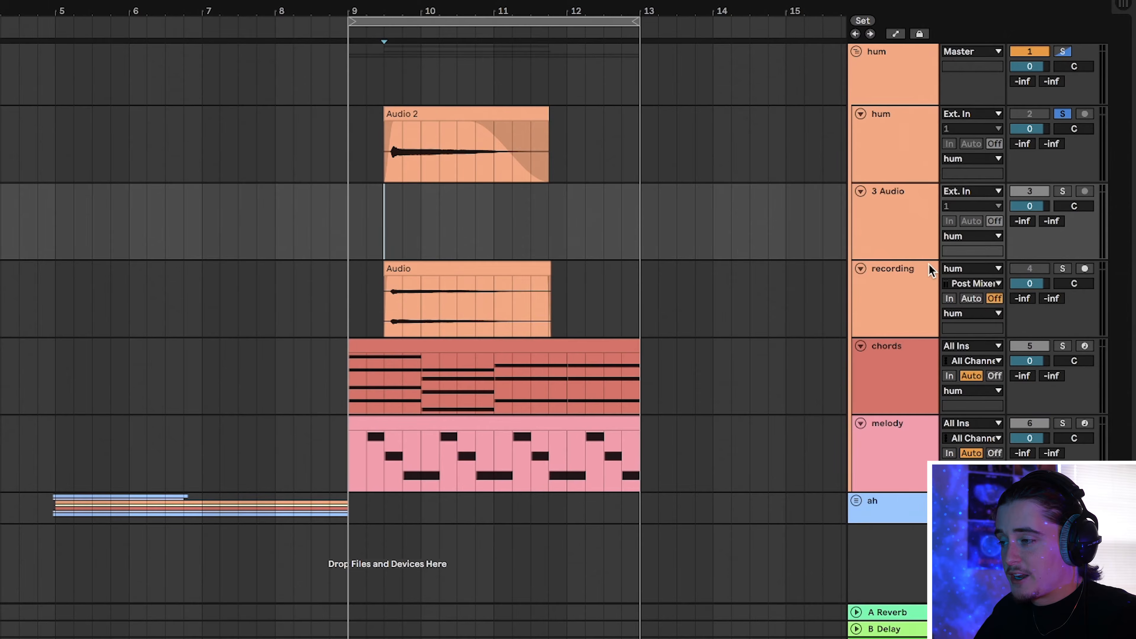
click(966, 191)
click(956, 258)
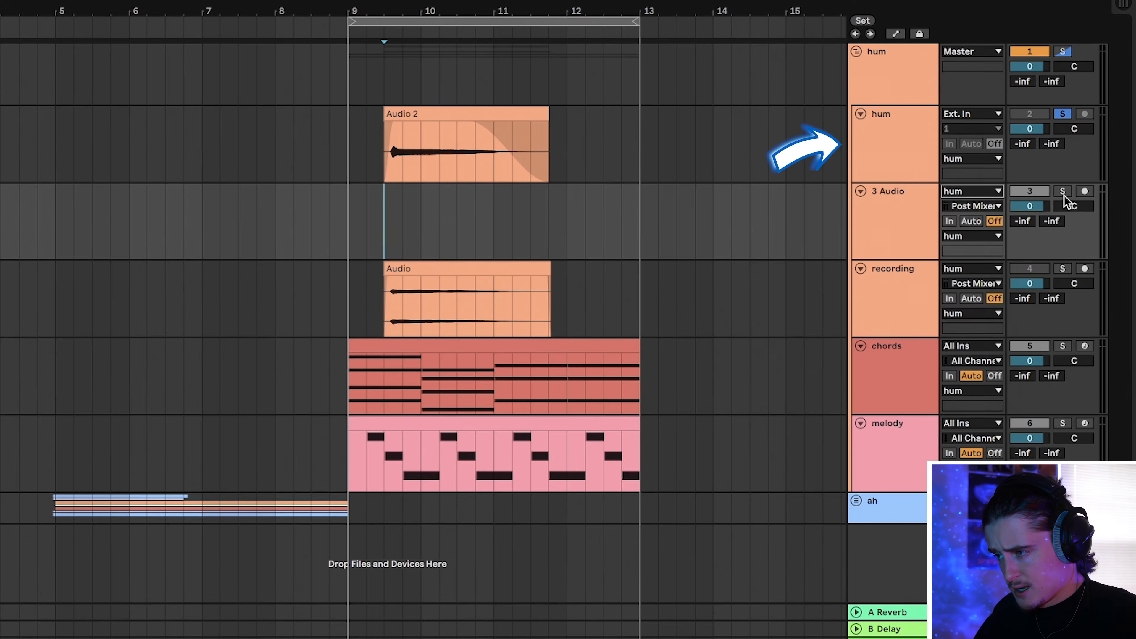
click(1084, 192)
- Record the processed hum onto the new audio track from the start of the Audio 2 clip and play the result
click(382, 200)
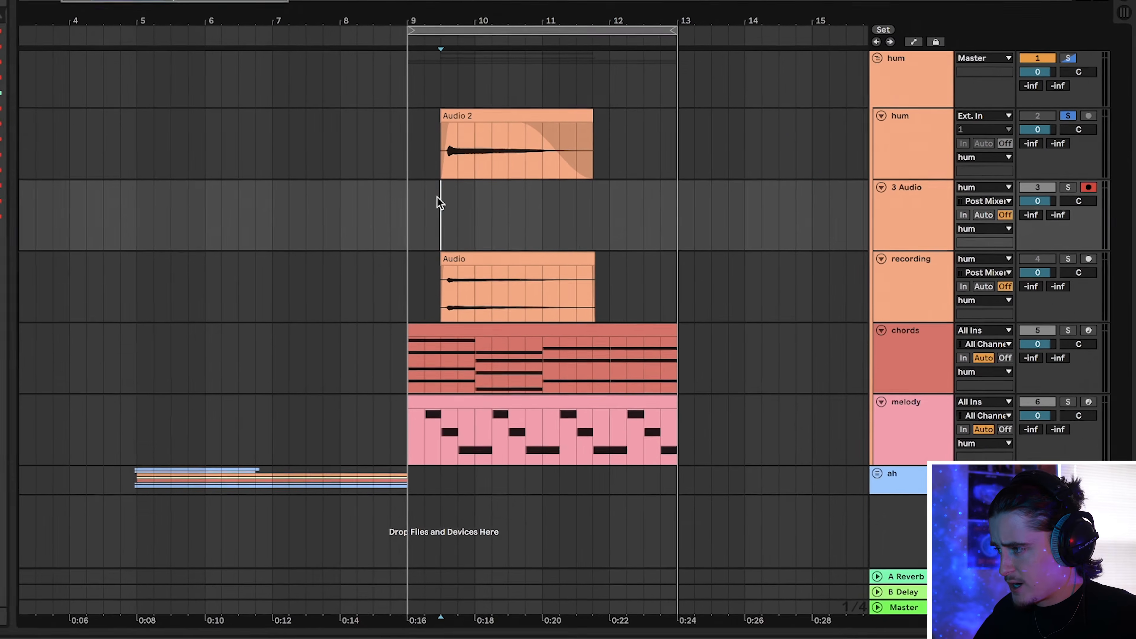
click(492, 8)
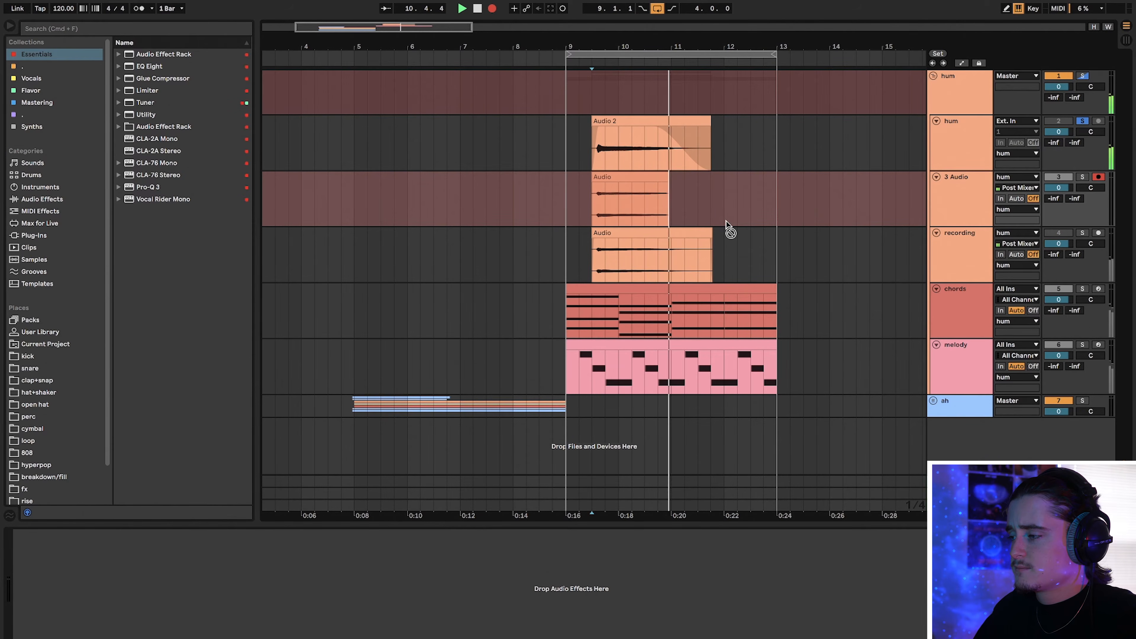
key(space)
double_click(690, 178)
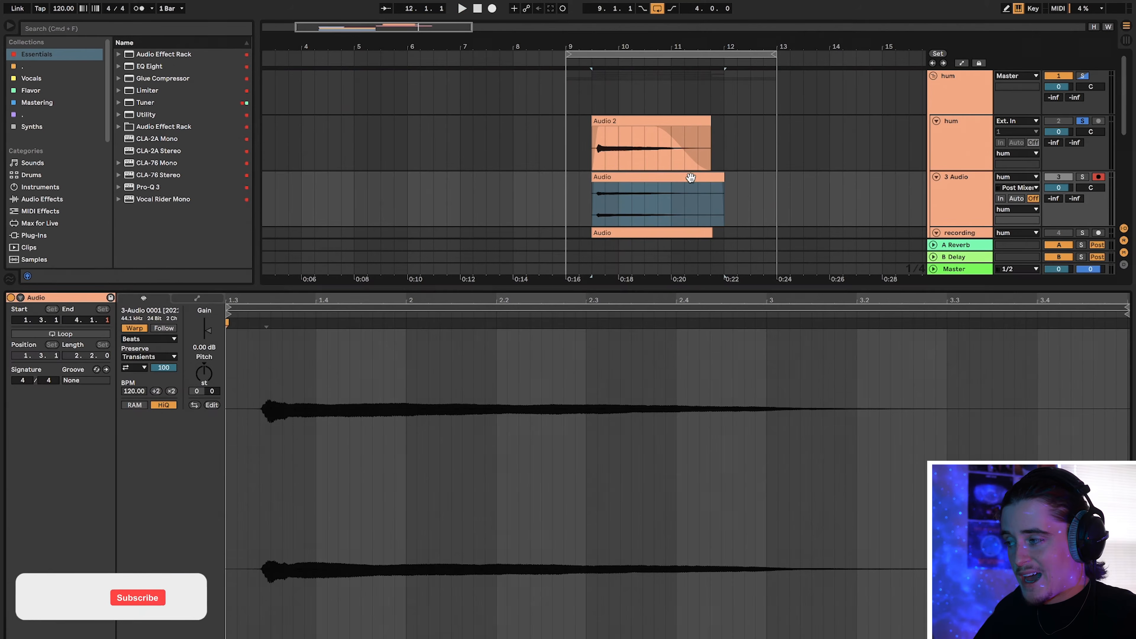
key(space)
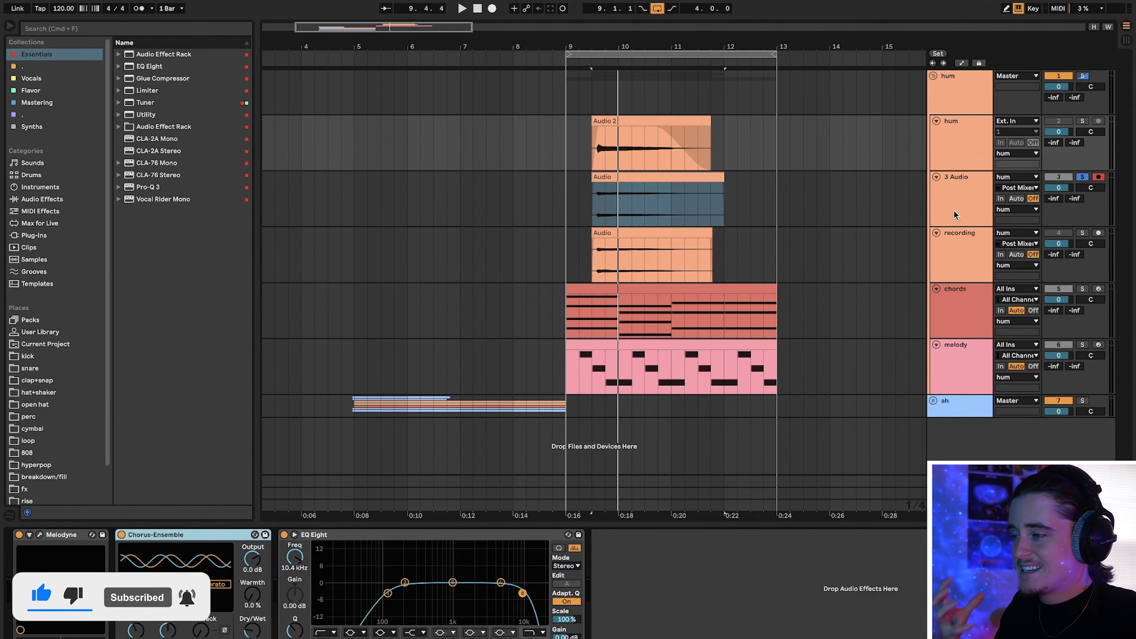
- Compare the effect chain on the original hum clip with the one on the newly recorded clip's track
click(954, 215)
click(628, 143)
mouse_move(628, 143)
mouse_down()
mouse_move(622, 302)
mouse_move(643, 164)
mouse_move(632, 146)
mouse_up()
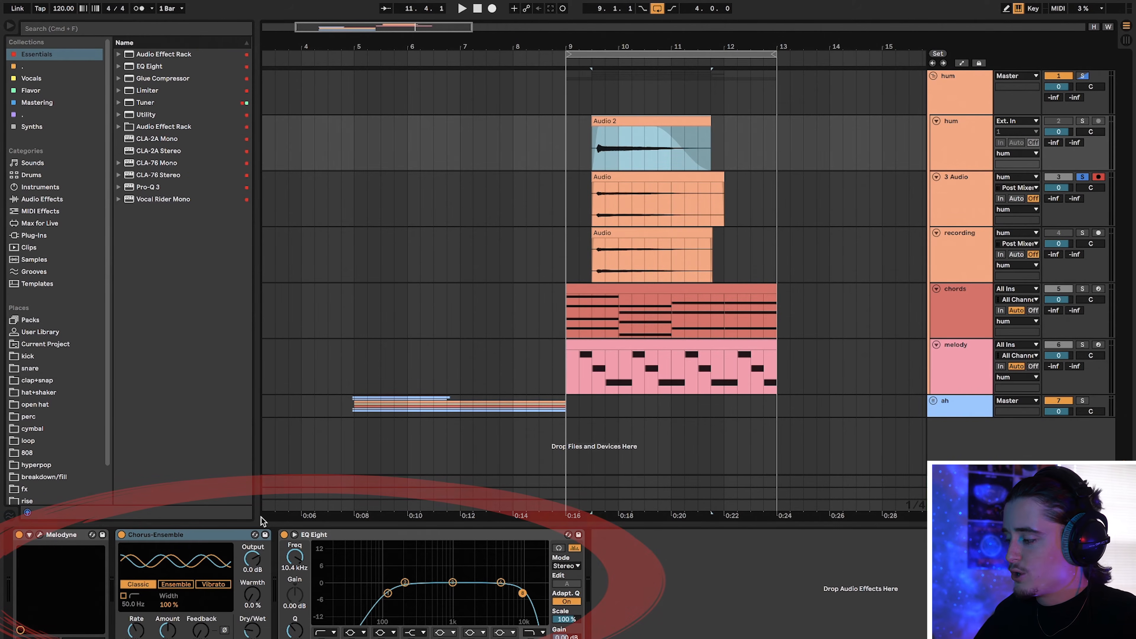
click(687, 205)
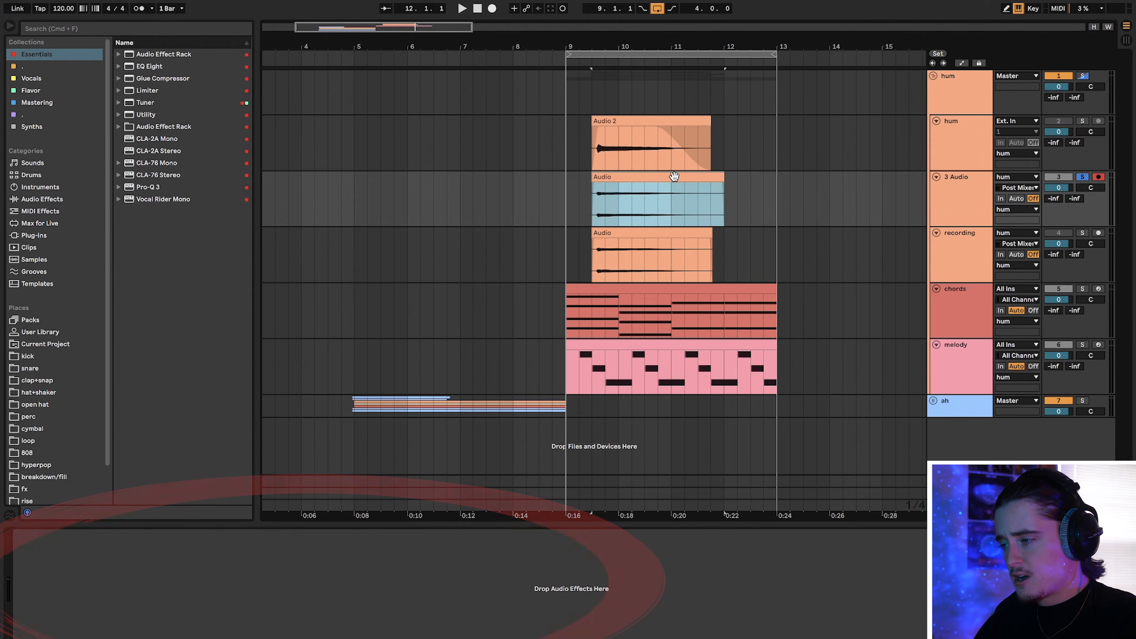
- Delete the 3 Audio track, keeping the existing recording track
click(965, 278)
click(963, 197)
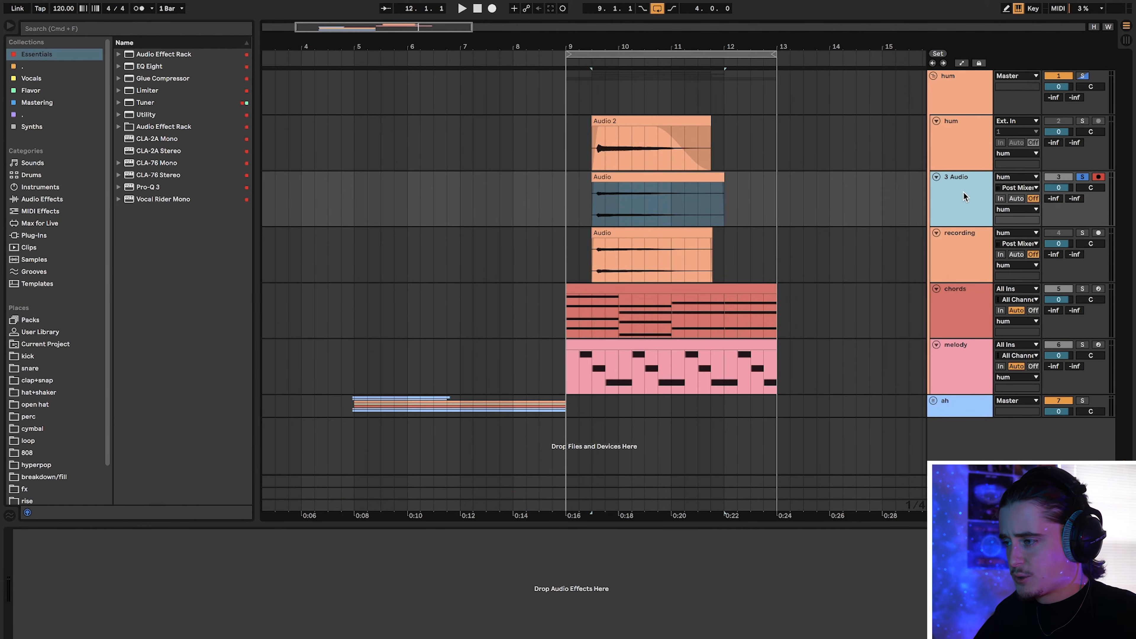
key(Delete)
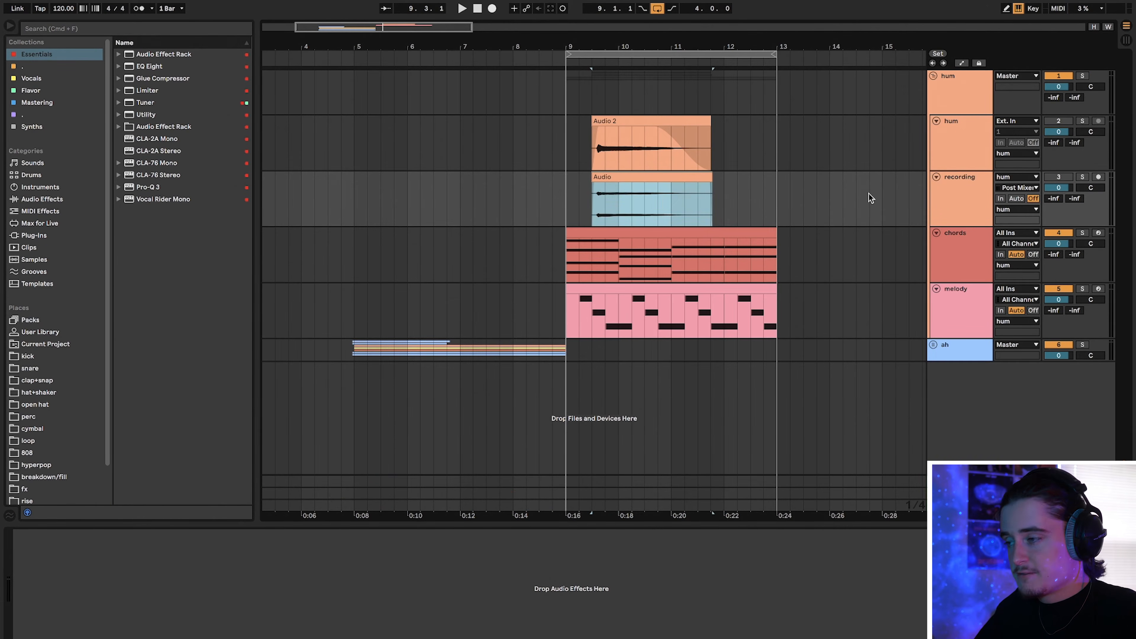
- Insert a MIDI track below the recording track and load the Simpler instrument onto it
right_click(947, 203)
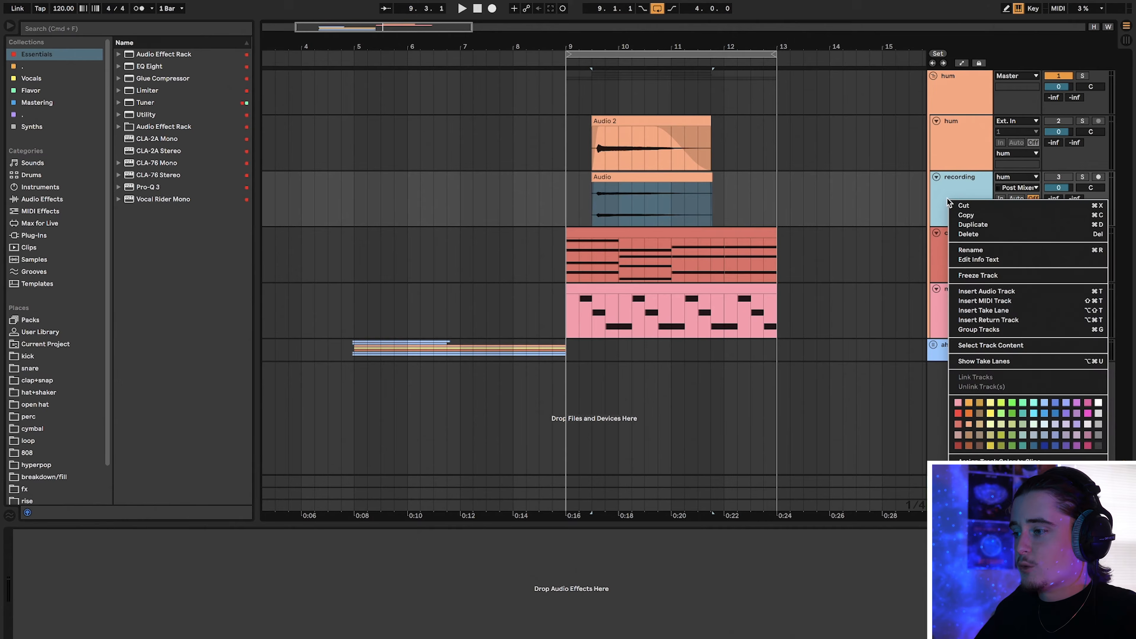
click(979, 301)
click(39, 187)
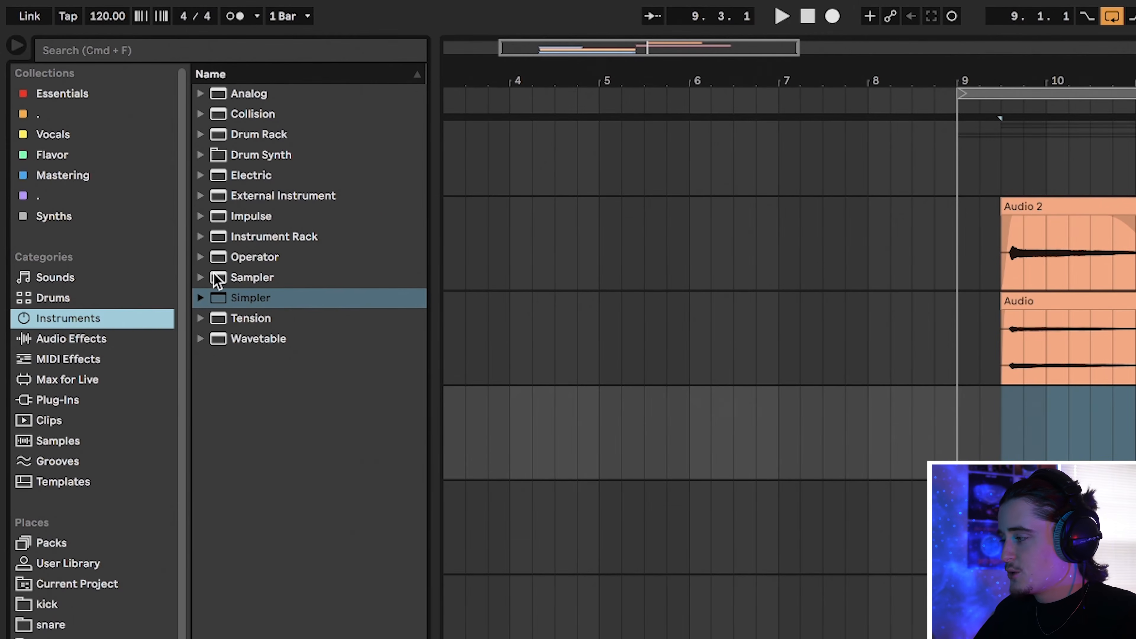
click(266, 280)
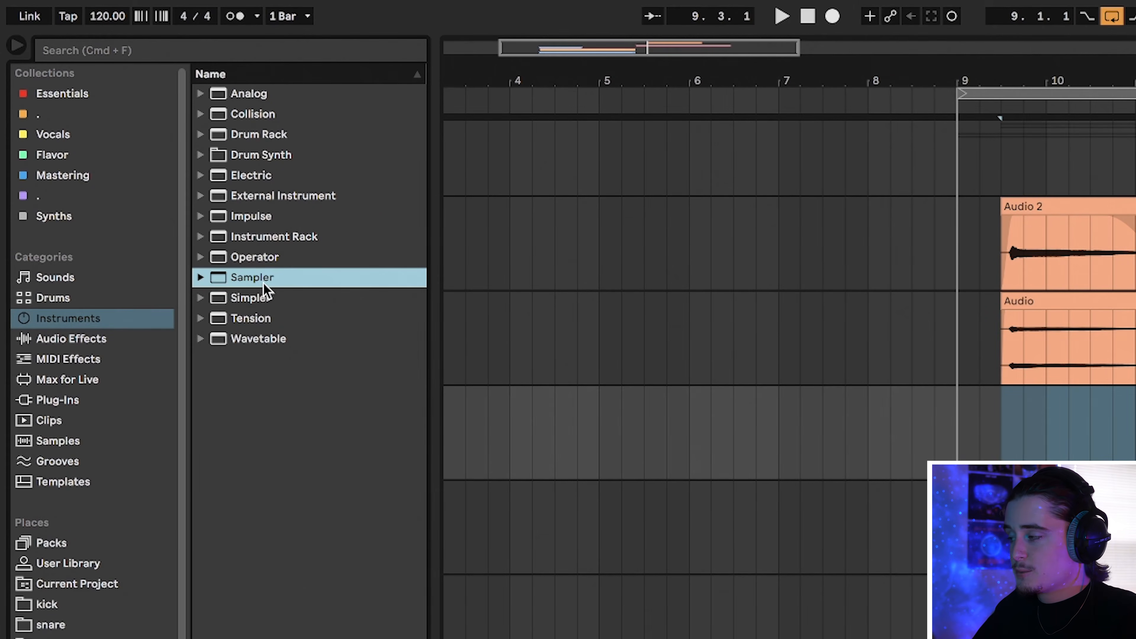
click(266, 299)
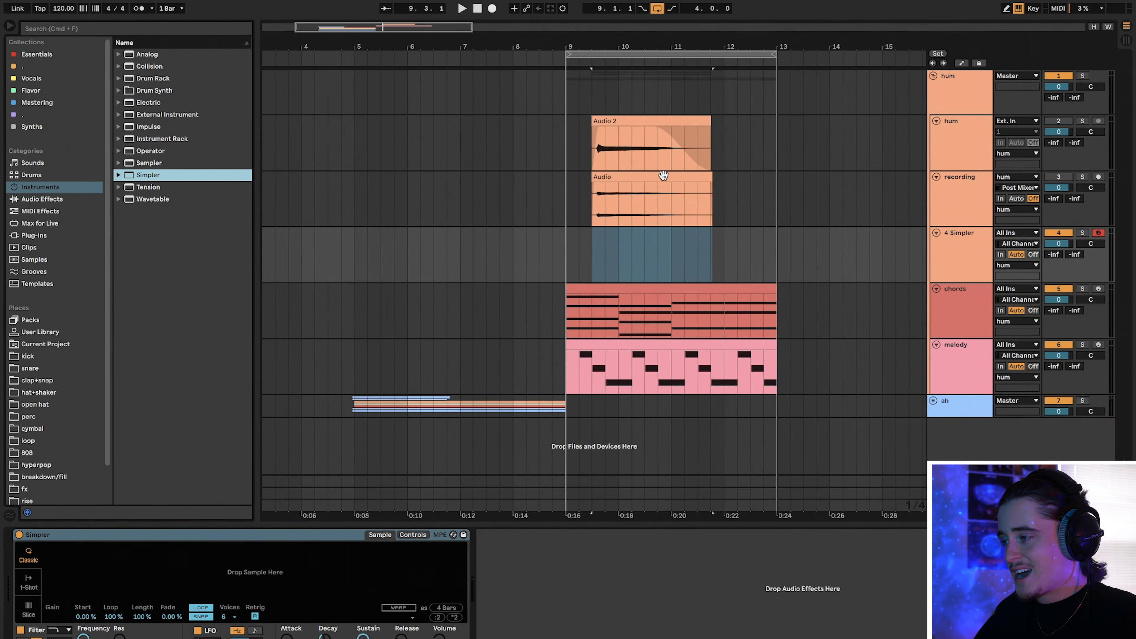
- Load the Audio clip from the recording track into Simpler and test it by playing notes
drag(663, 175, 310, 559)
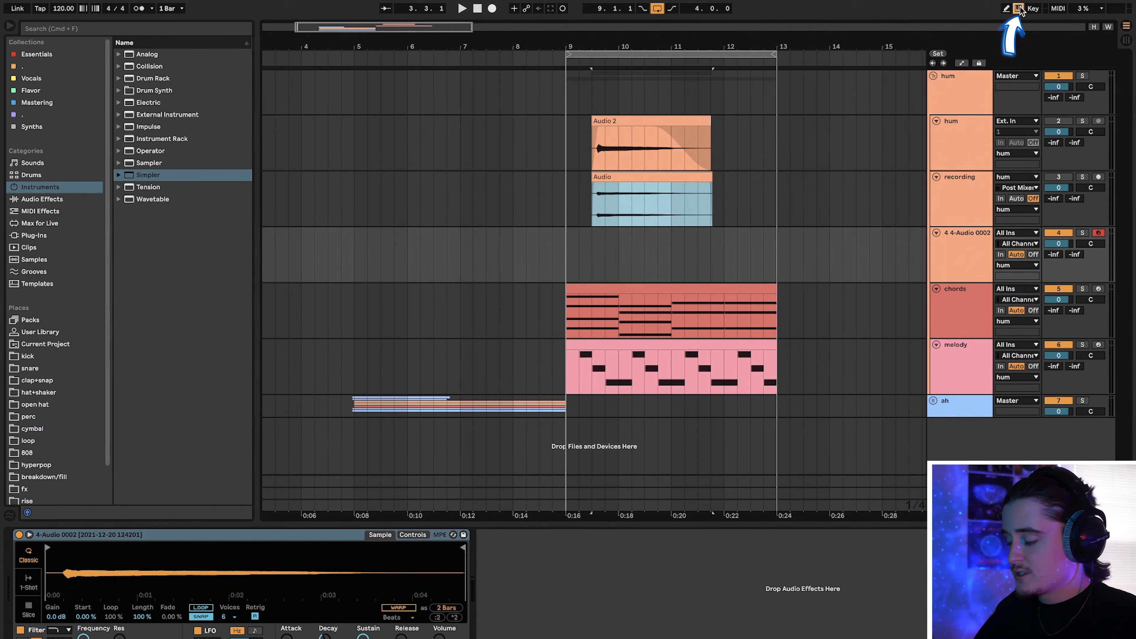
key(a)
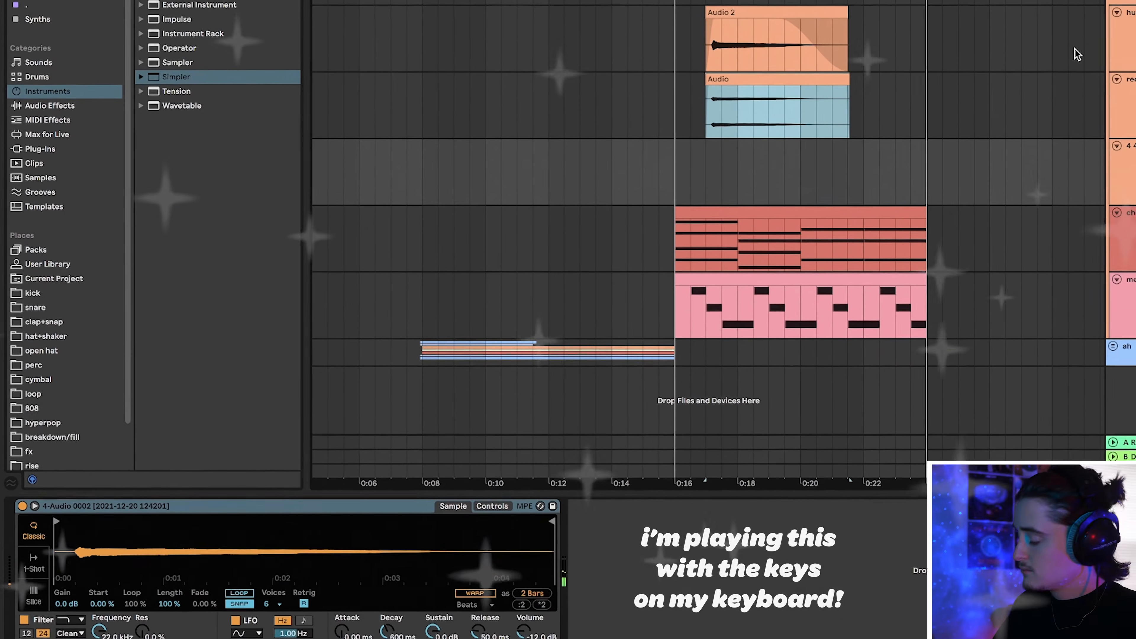
key(a)
key(a)
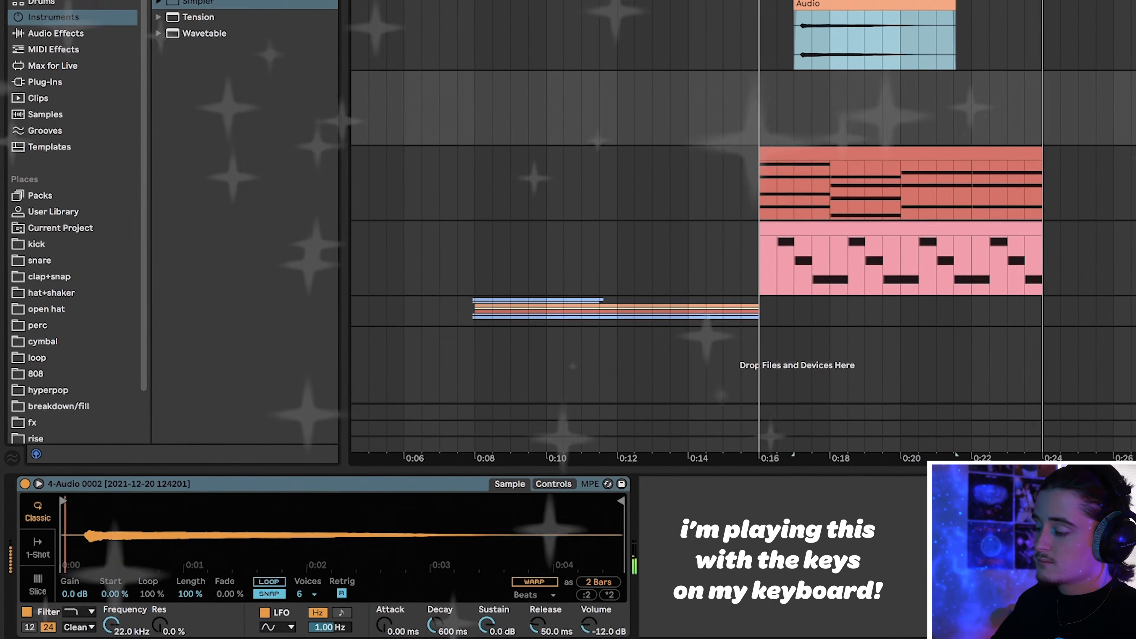
key(a)
key(a)
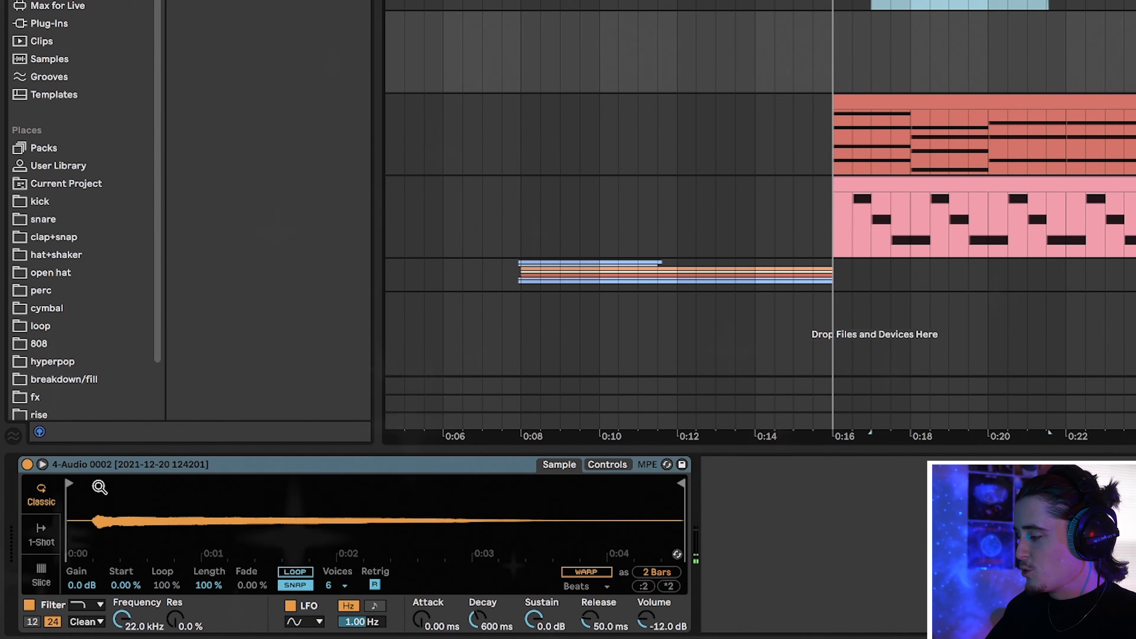
- Move the sample's start to the hum's onset and shape Simpler's amplitude envelope with a 172 ms attack and full sustain
drag(69, 483, 71, 483)
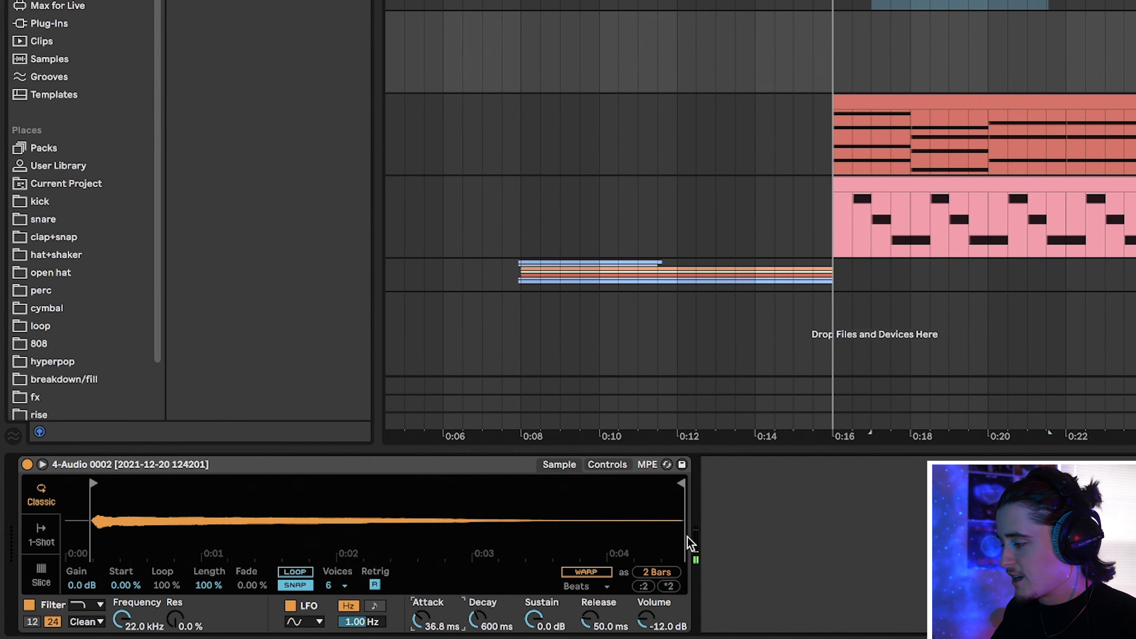
click(611, 467)
drag(453, 496, 466, 504)
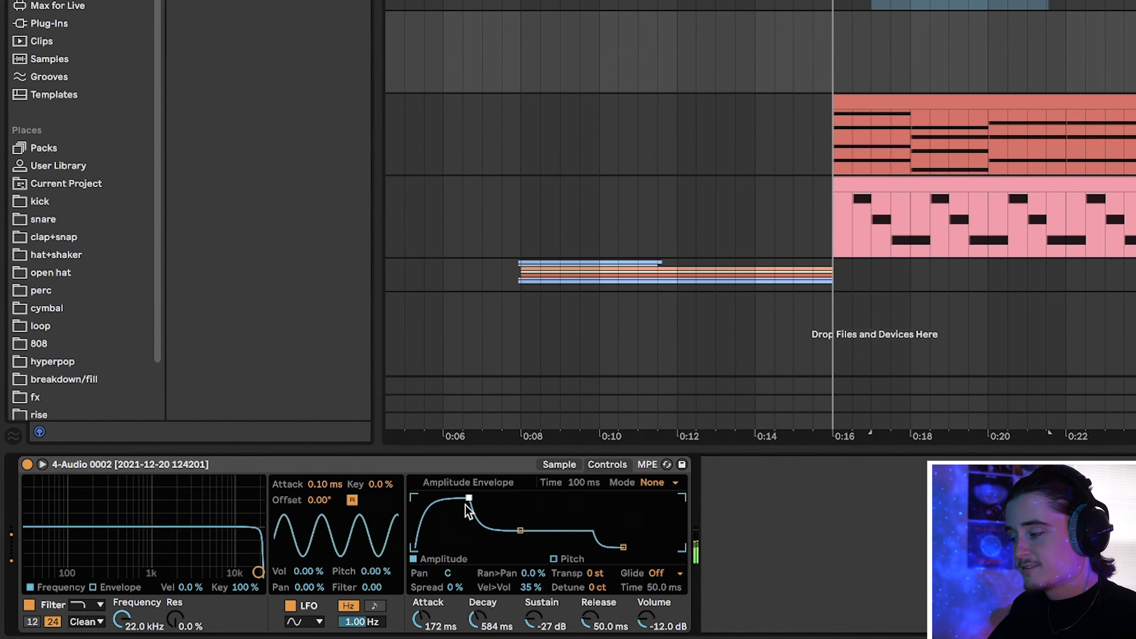
drag(519, 531, 520, 498)
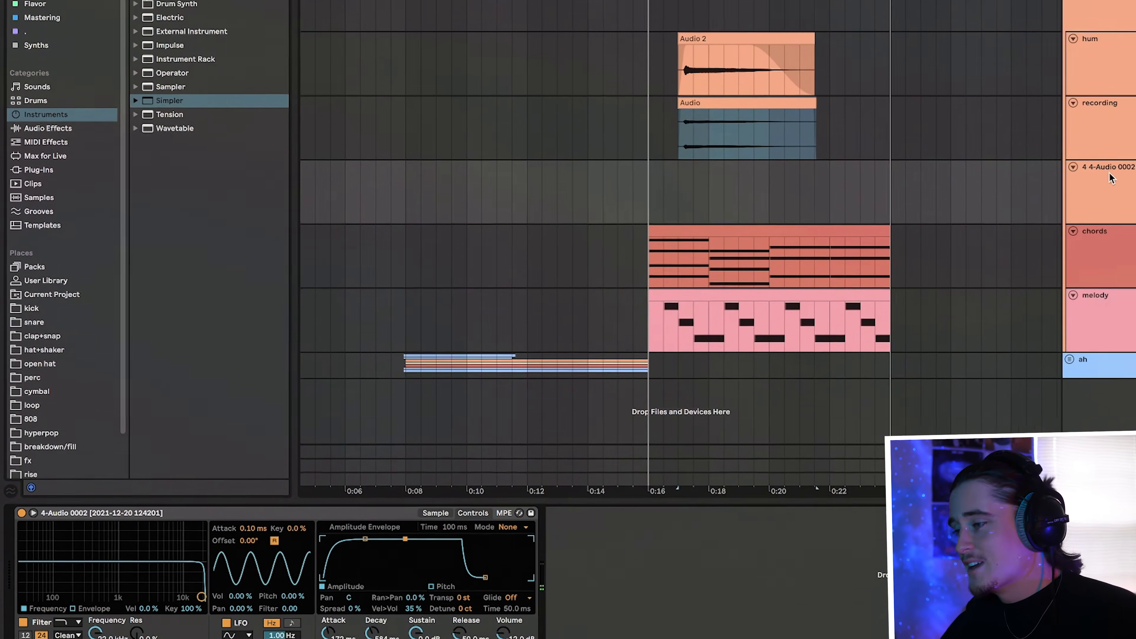
- Delete the 4-Audio 0002 track, expand and enable the chords track's Drum Buss and EQ Eight, and check its ValhallaVintageVerb settings
key(Delete)
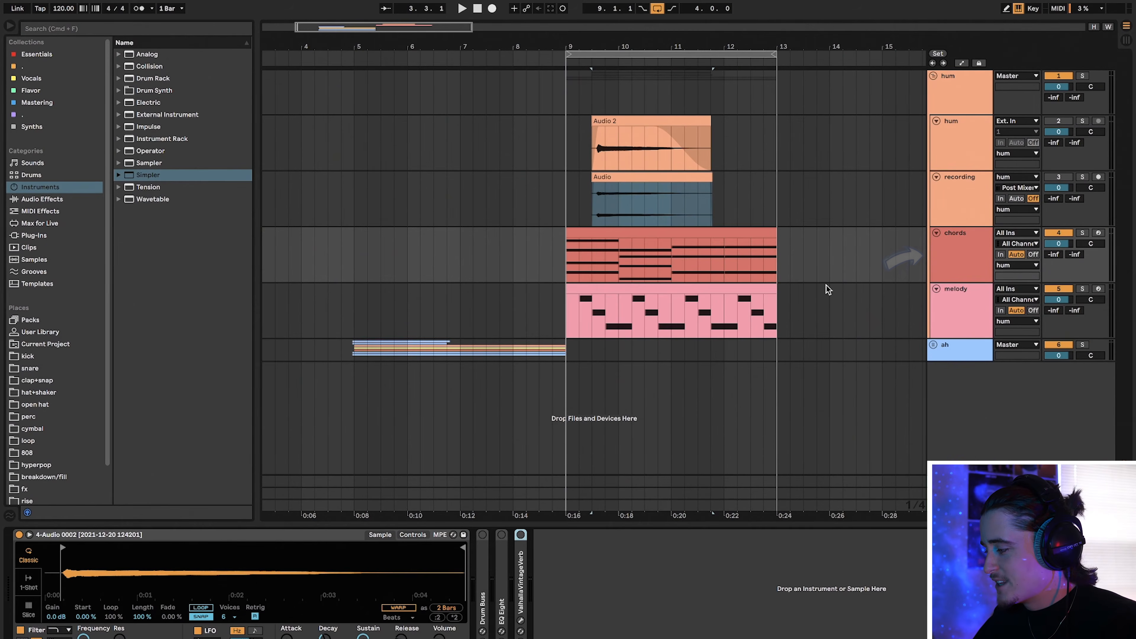
double_click(485, 575)
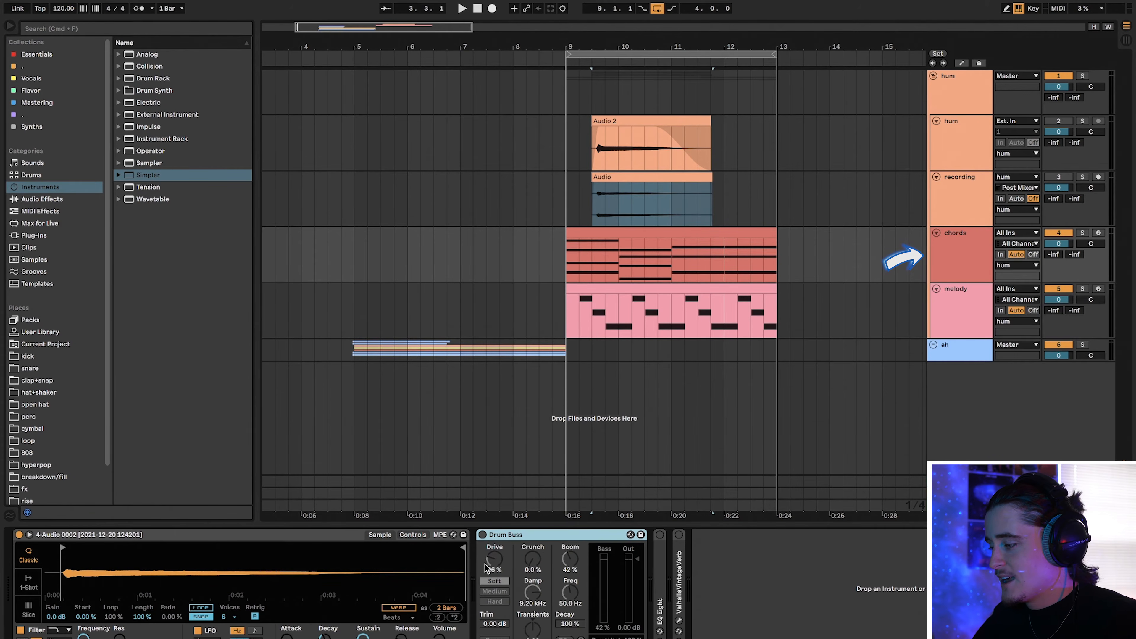
double_click(662, 568)
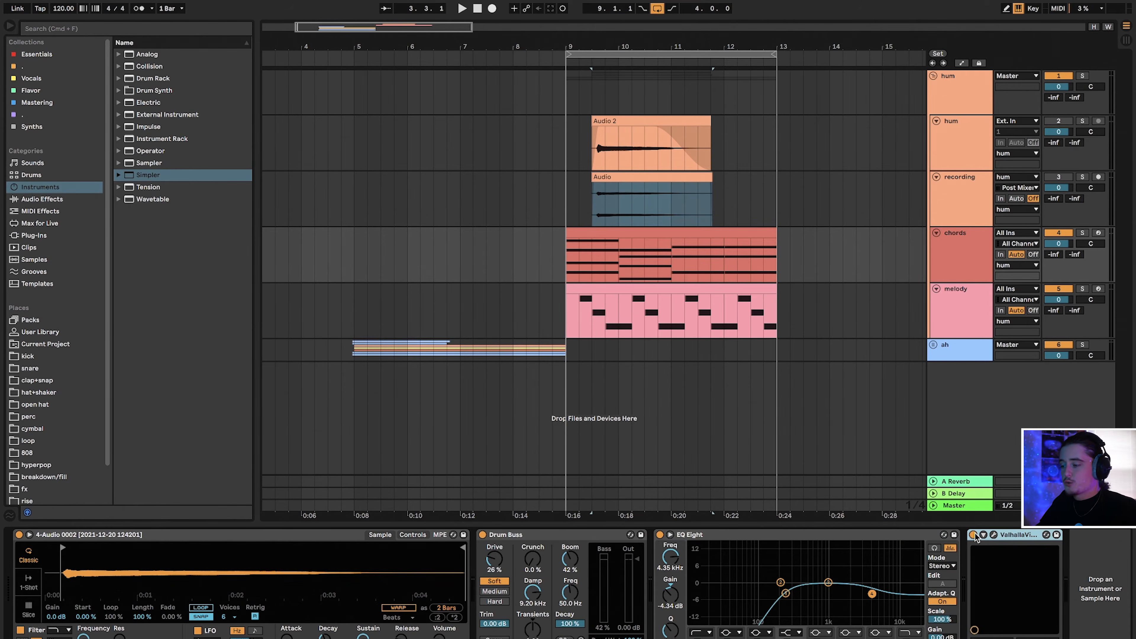
click(993, 535)
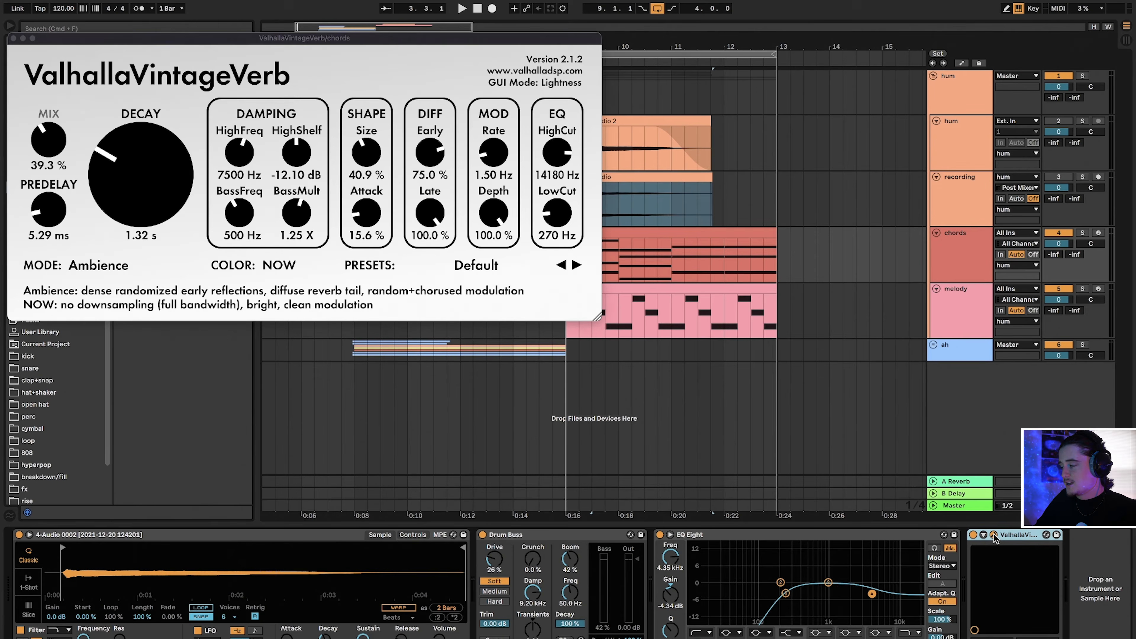
click(14, 39)
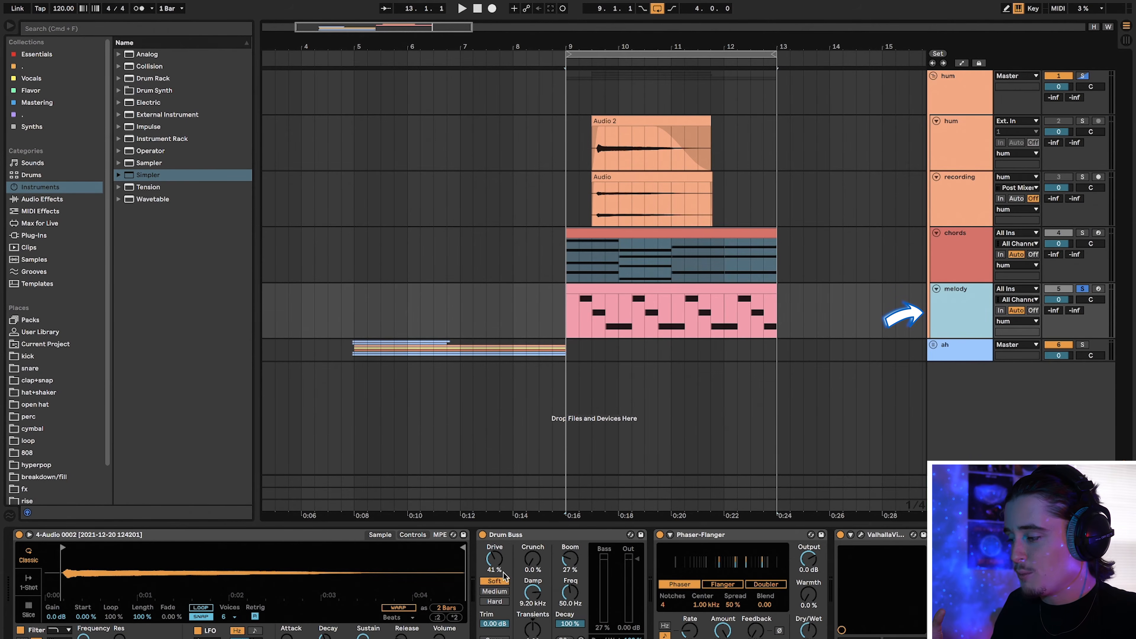
- Review the melody track's effect chain through to EQ Eight and audition the melody, adding the chords track to the solo
scroll(504, 575, right, 5)
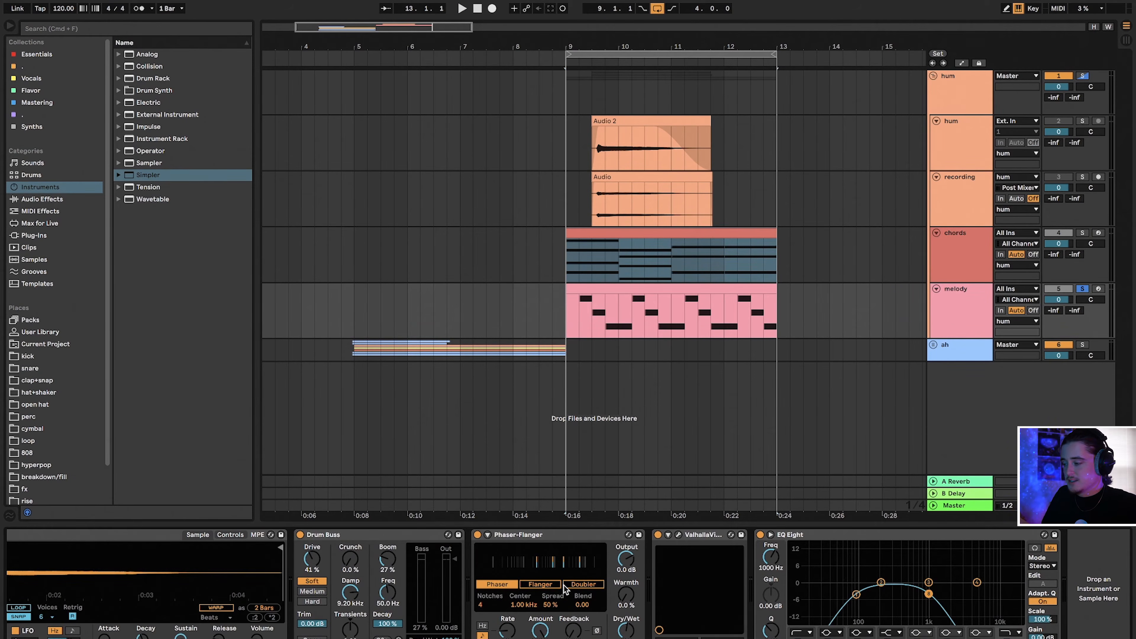
click(695, 285)
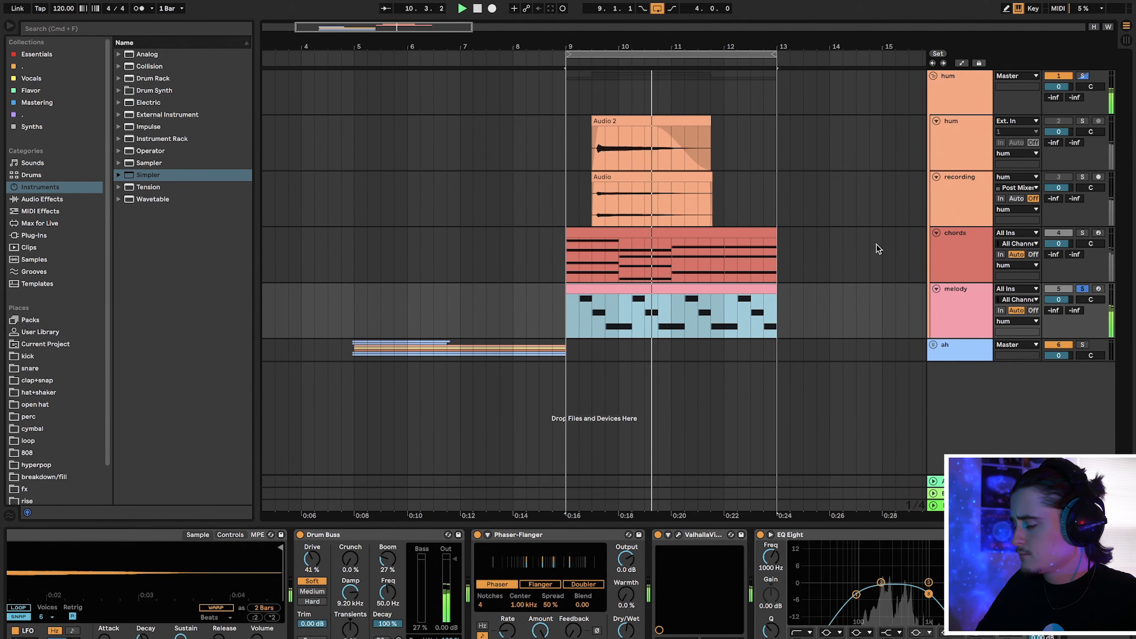
click(1082, 234)
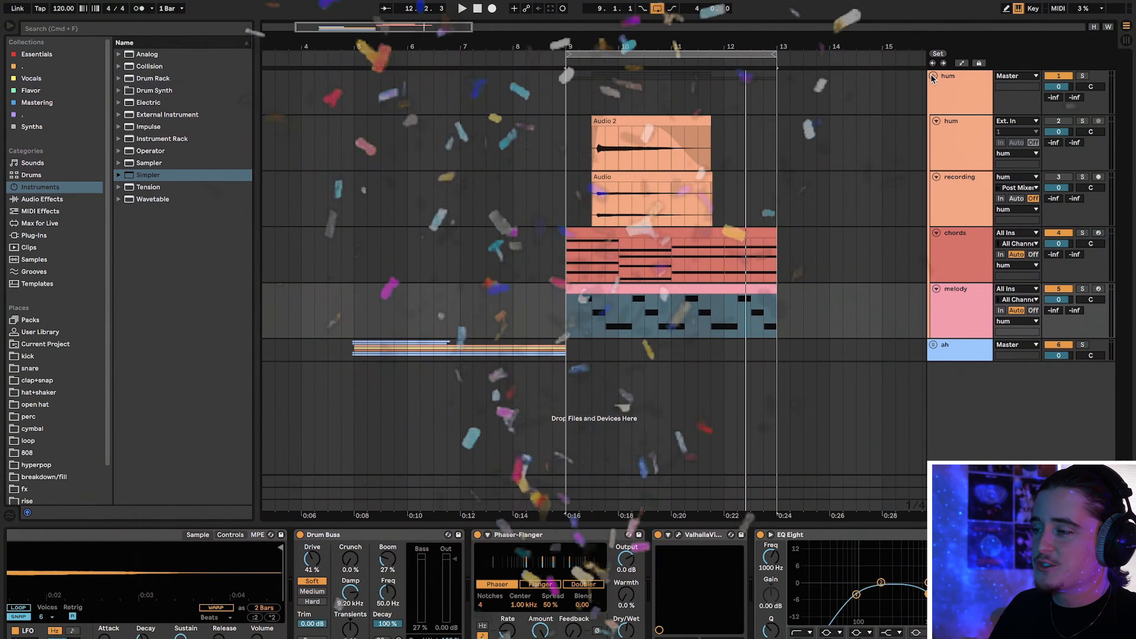
- Collapse the hum group, expand the ah group and select its ah vocal track
click(932, 76)
click(933, 77)
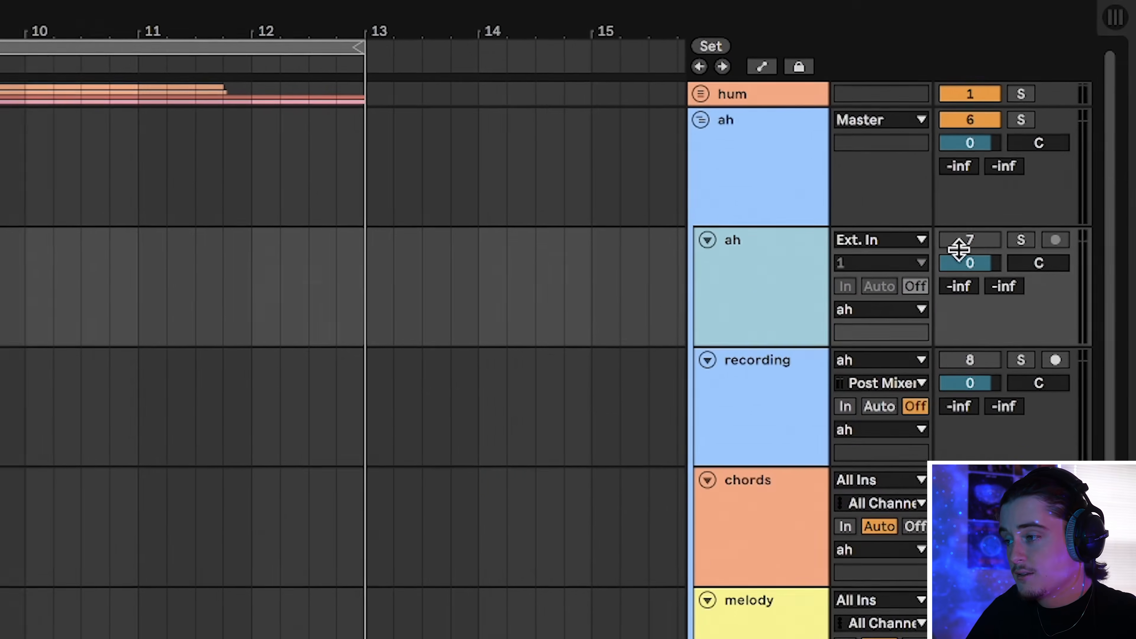
click(958, 245)
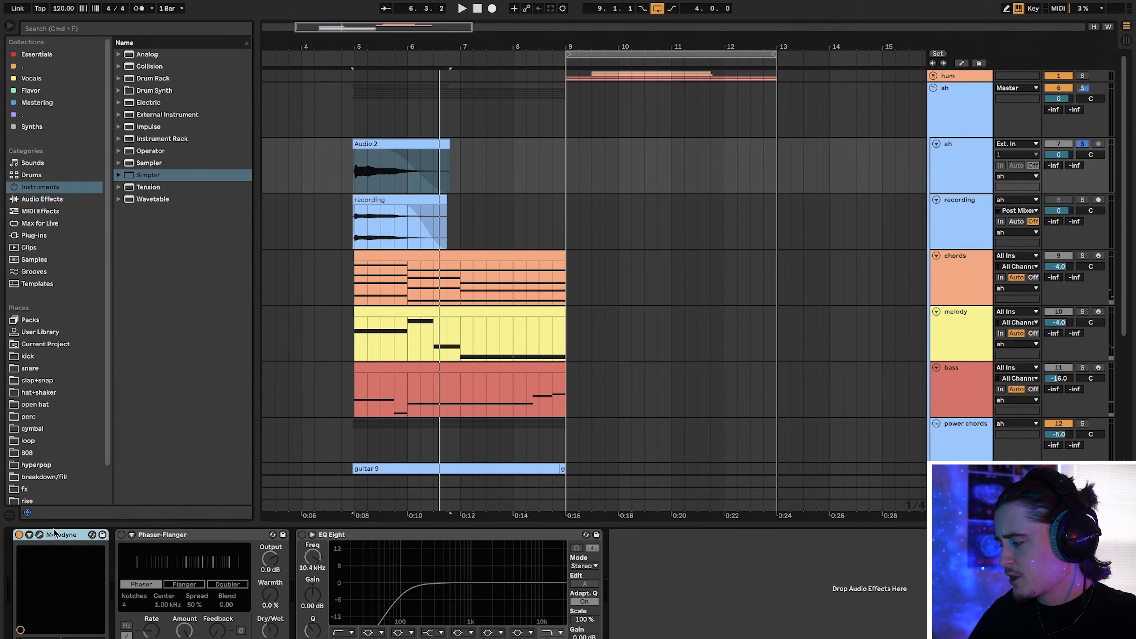
- Check the ah clip's pitch correction in Melodyne, and enable the track's Phaser-Flanger and EQ Eight during playback
click(39, 535)
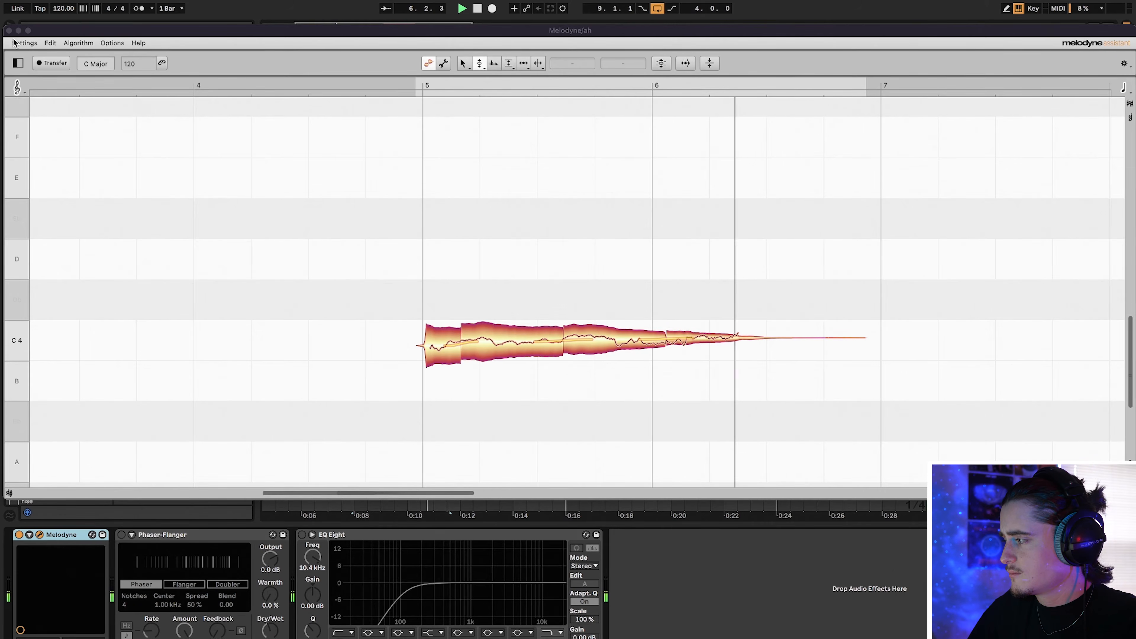
click(9, 30)
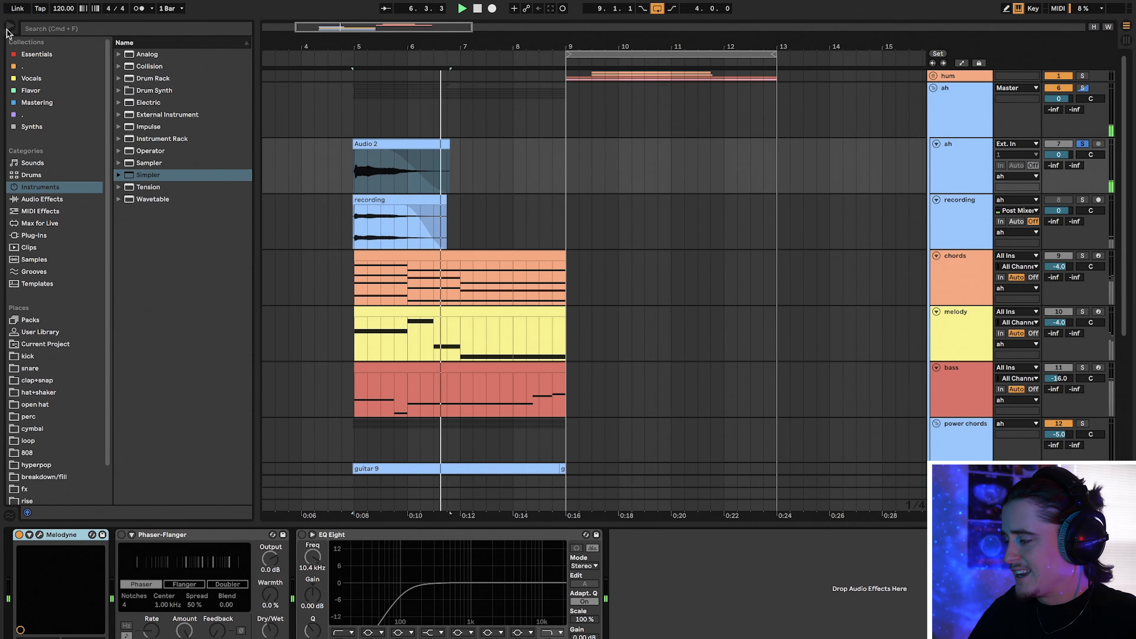
click(120, 535)
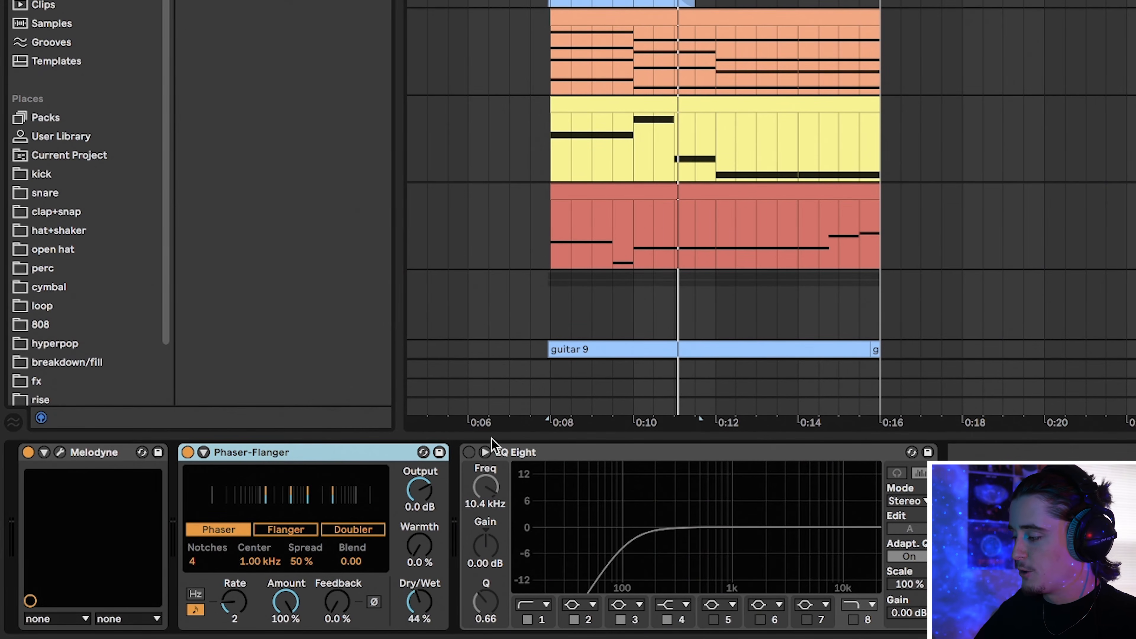
key(space)
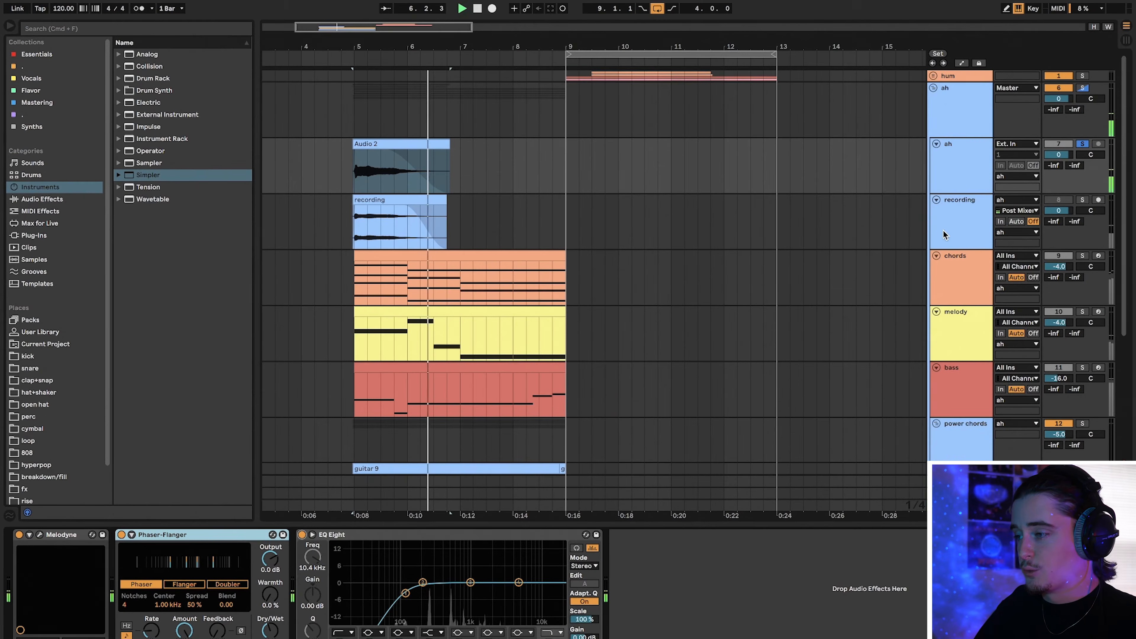
- Solo the ah group's recording track and play its resampled clip
click(949, 224)
click(425, 191)
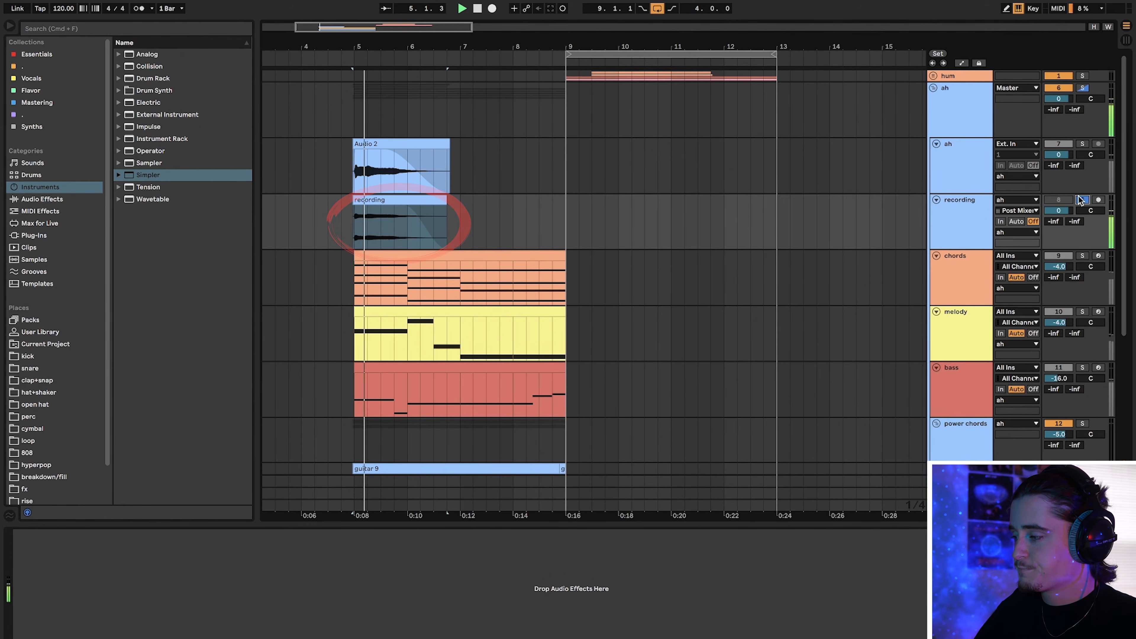
- Solo the ah group's chords track and loop playback over the length of its chords clip
click(963, 278)
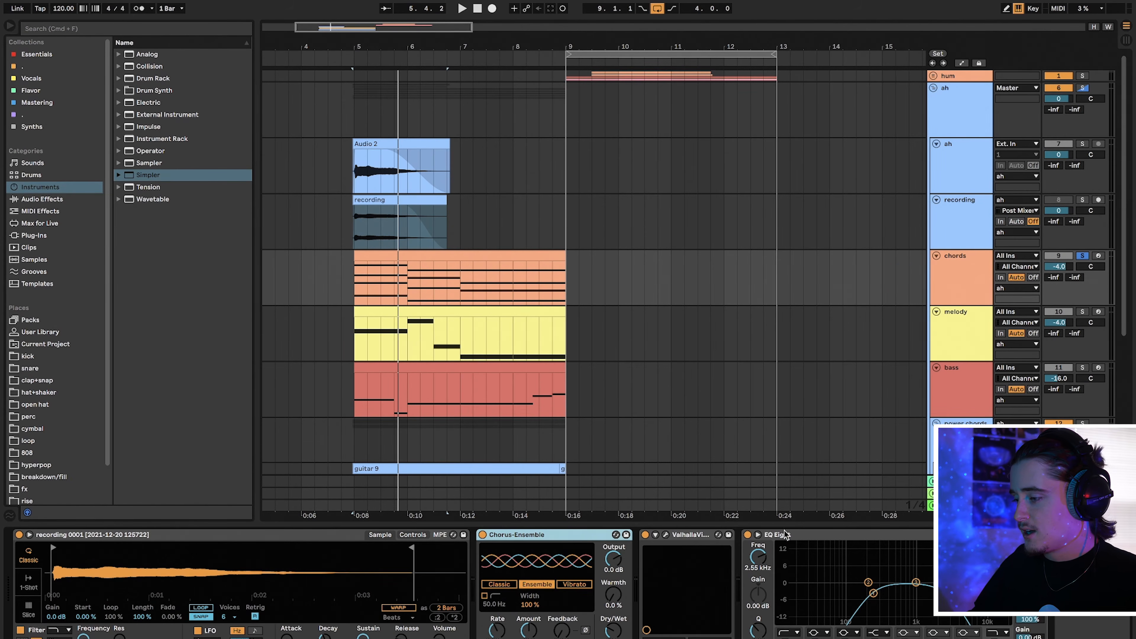
click(410, 251)
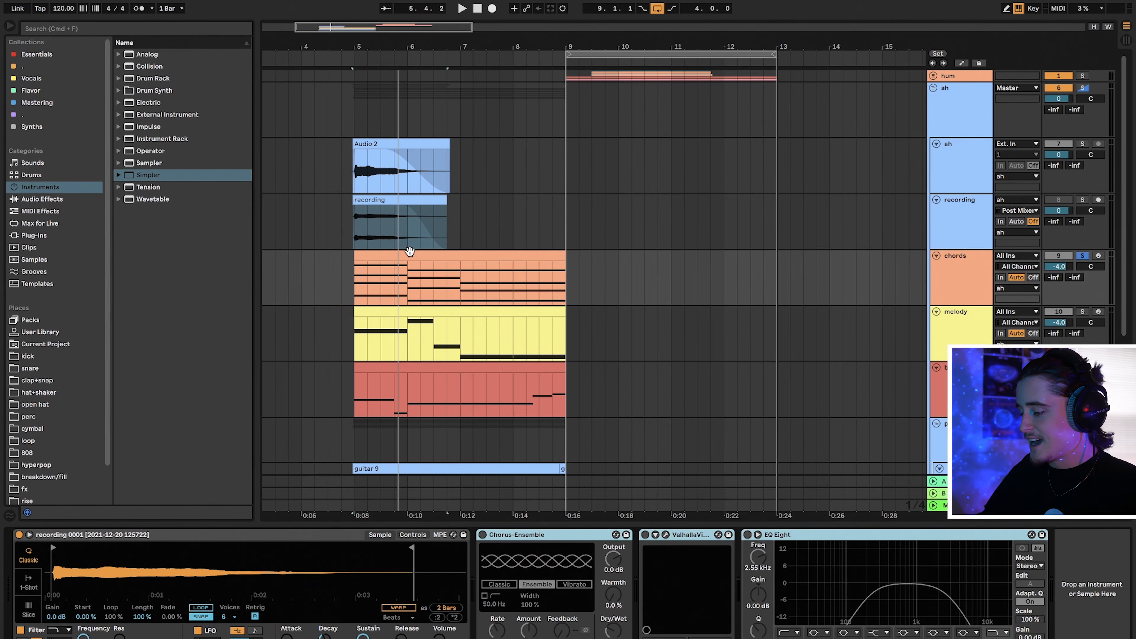
key(super+l)
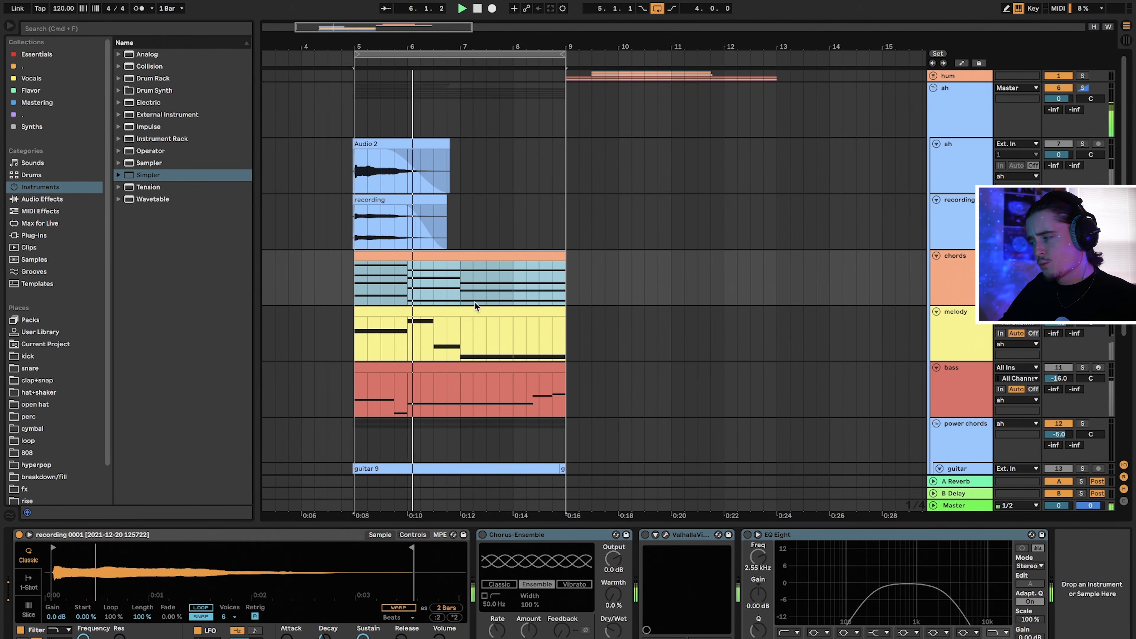
- Inspect the chords clip's notes and switch on the track's Chorus-Ensemble, ValhallaVintageVerb and EQ Eight while it plays
double_click(485, 254)
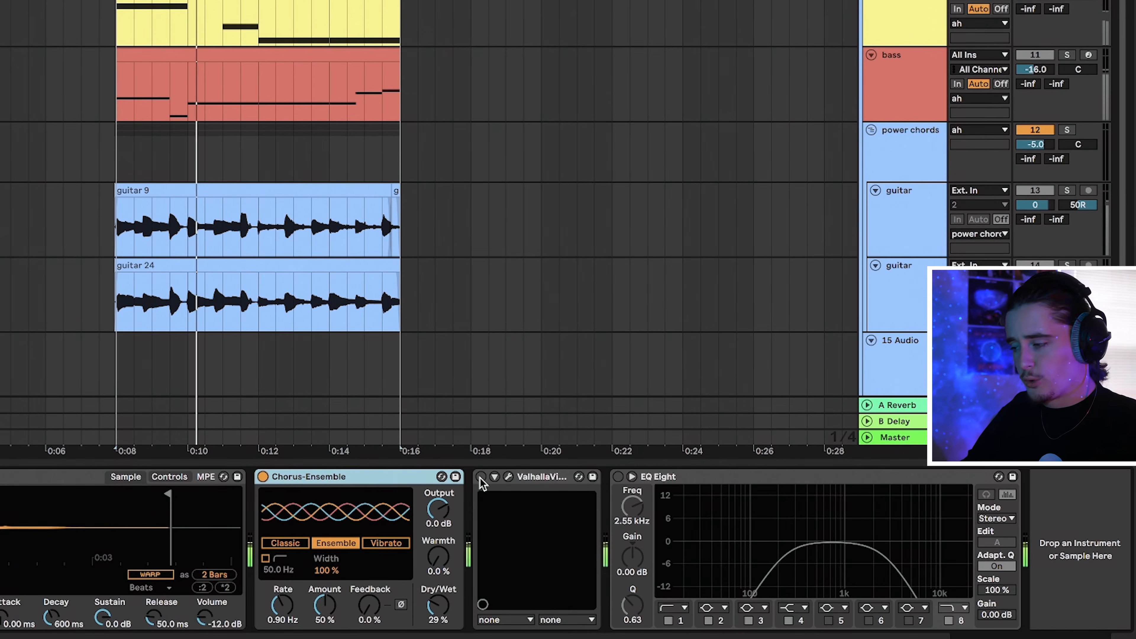
click(480, 477)
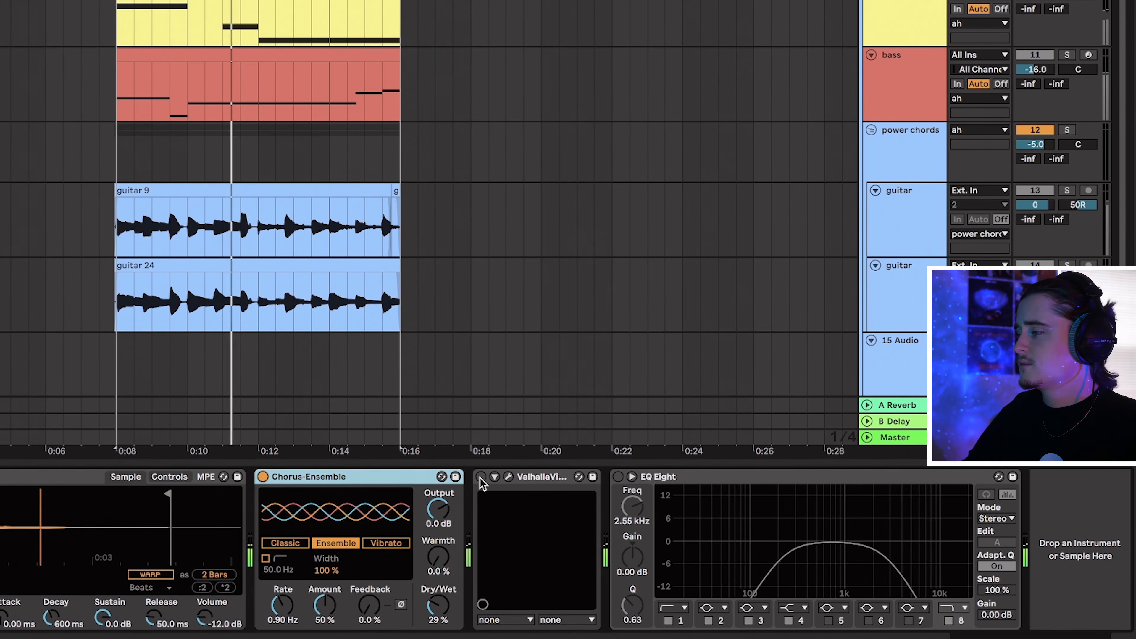
click(618, 477)
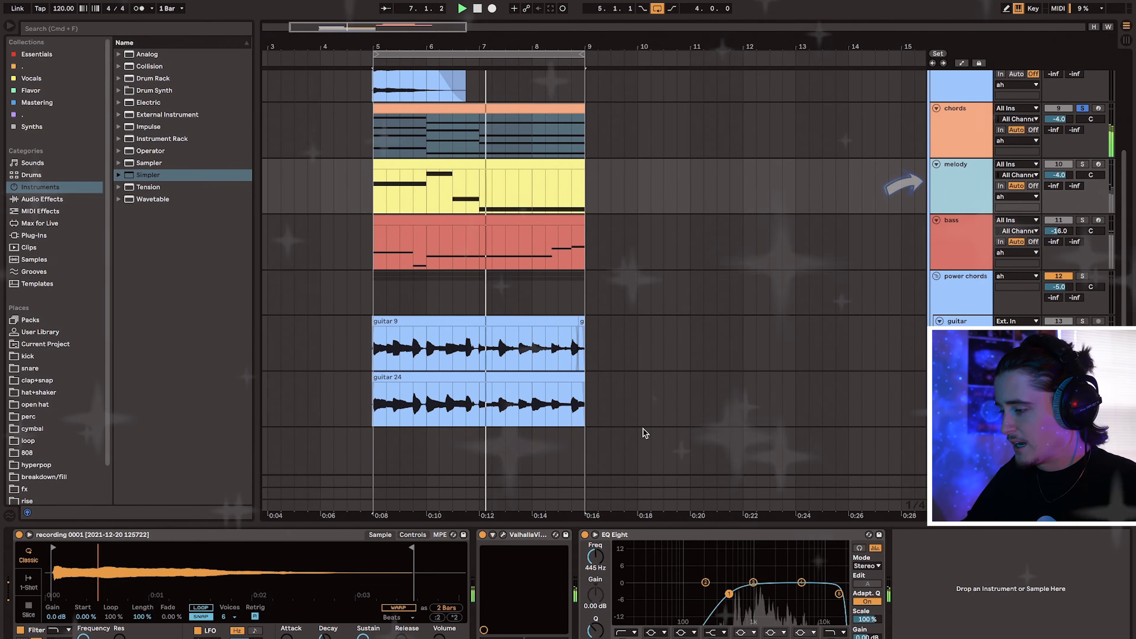
- Solo the ah group's melody track alongside the chords and examine the notes in its clip
click(1082, 165)
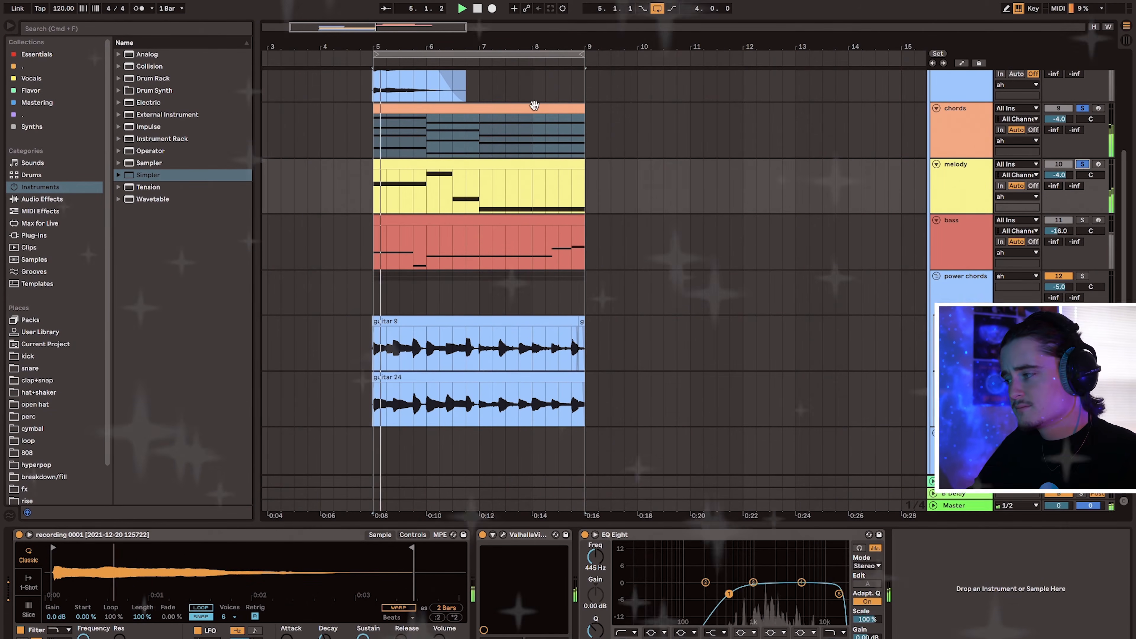
double_click(453, 174)
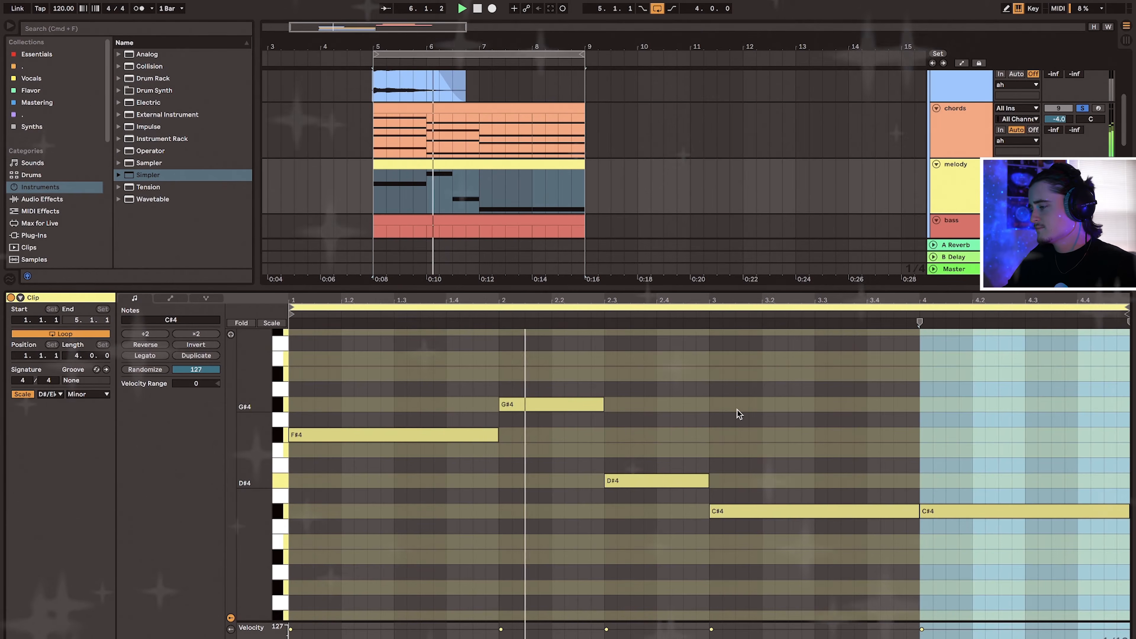
scroll(736, 408, up, 1)
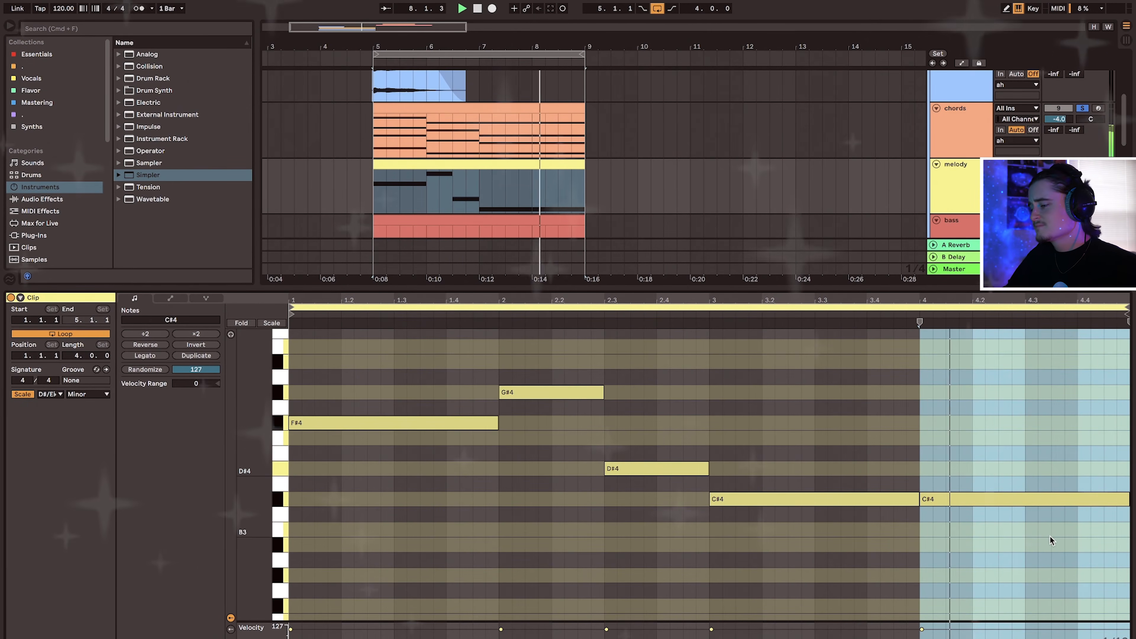
click(1057, 596)
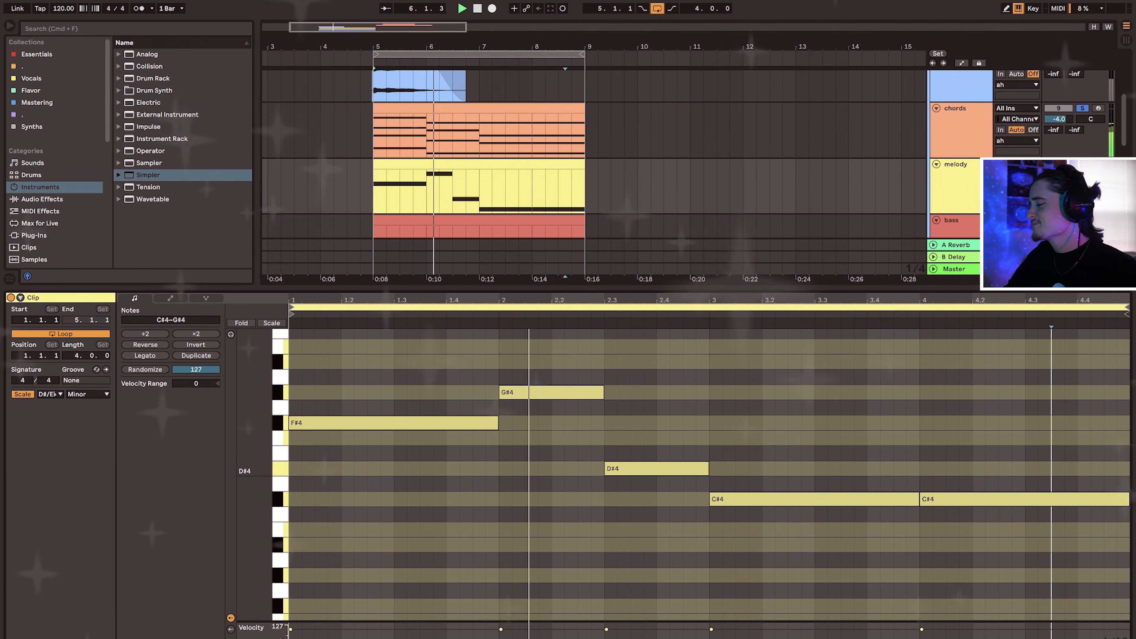
key(super+alt+l)
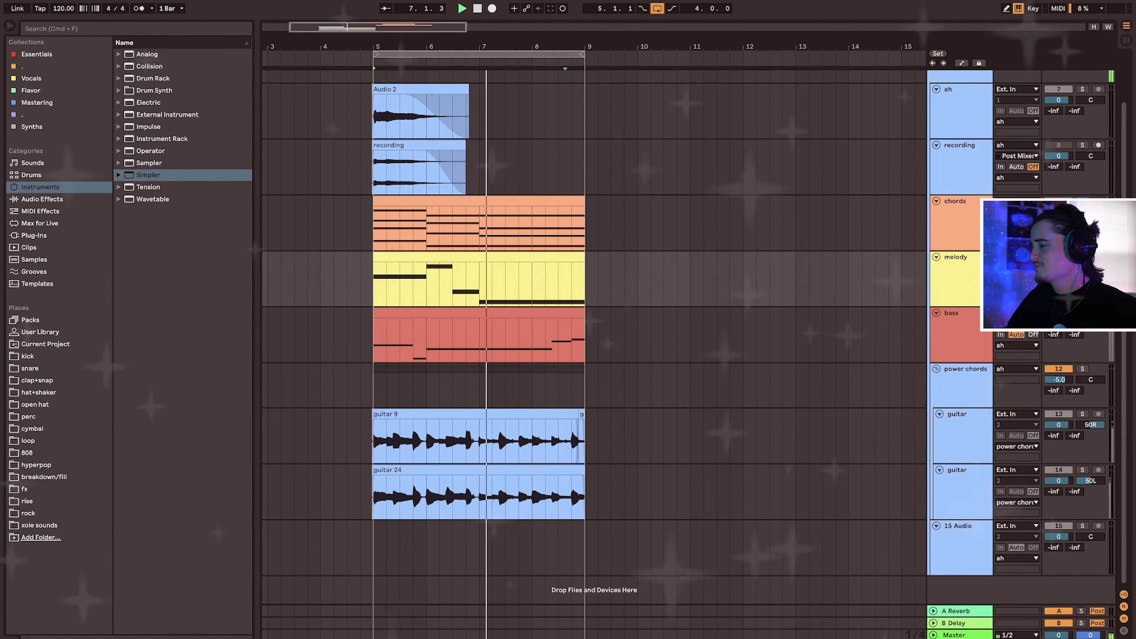
- Switch off all effects after Simpler on the bass track and solo it together with the chords and melody
double_click(962, 316)
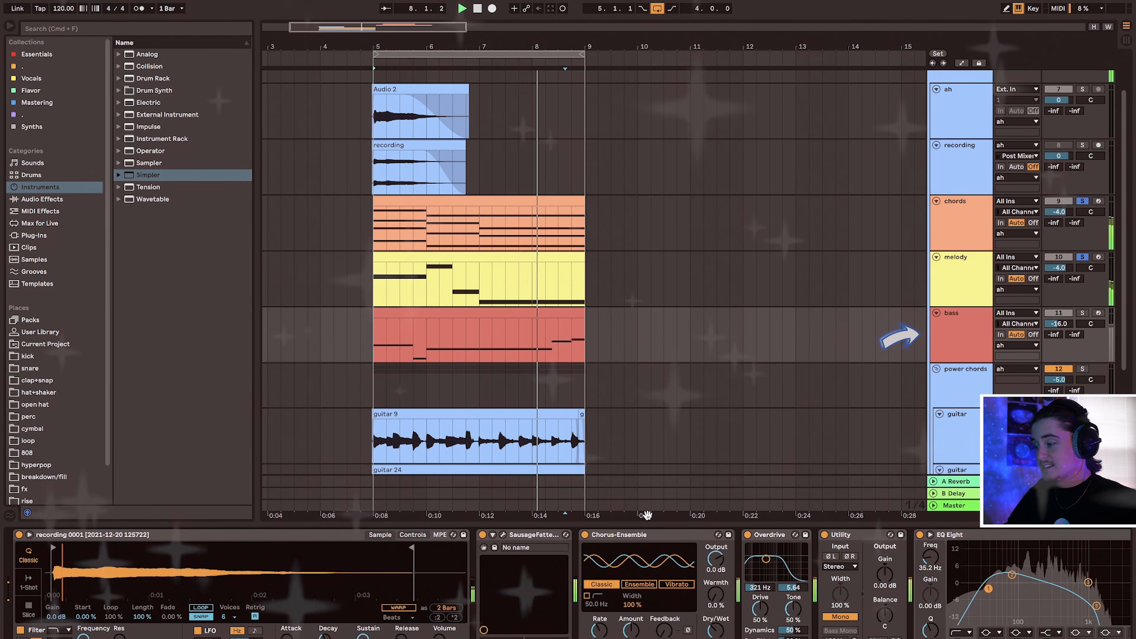
shift+click(993, 534)
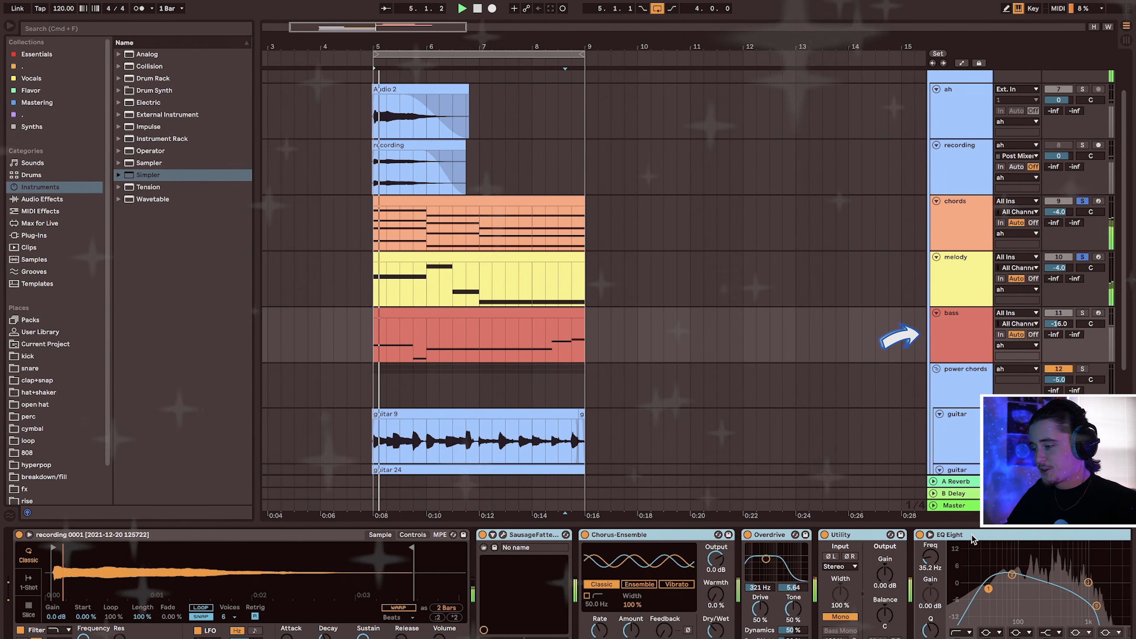
click(919, 535)
super+click(1082, 312)
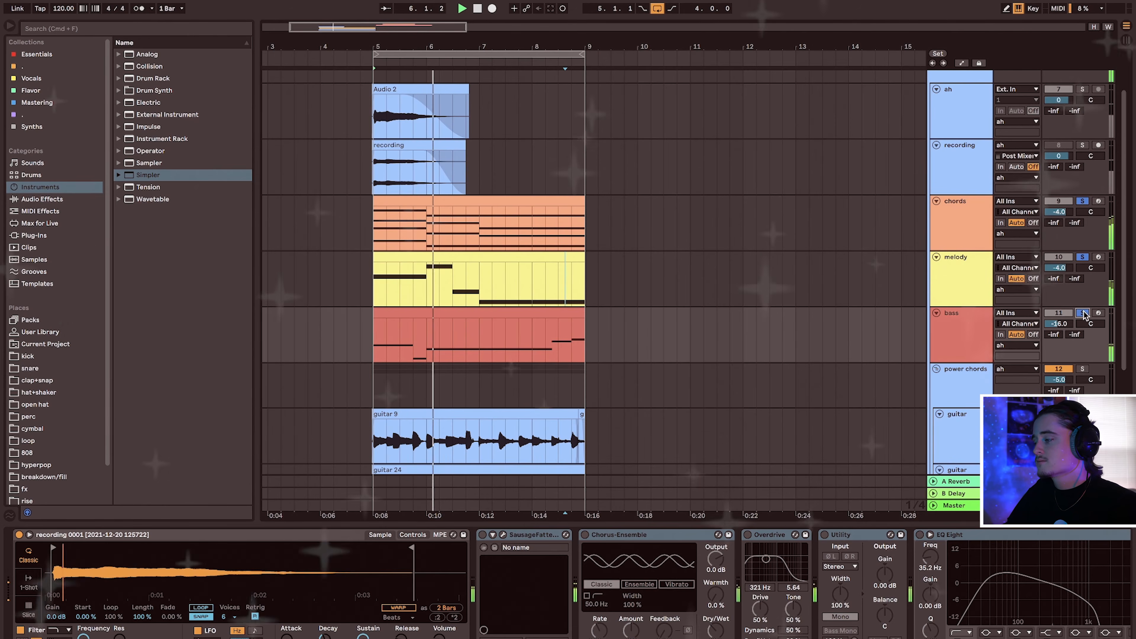
- Examine the bass clip's notes, enable Sausage Fattener on the bass track and open its plug-in window
double_click(532, 313)
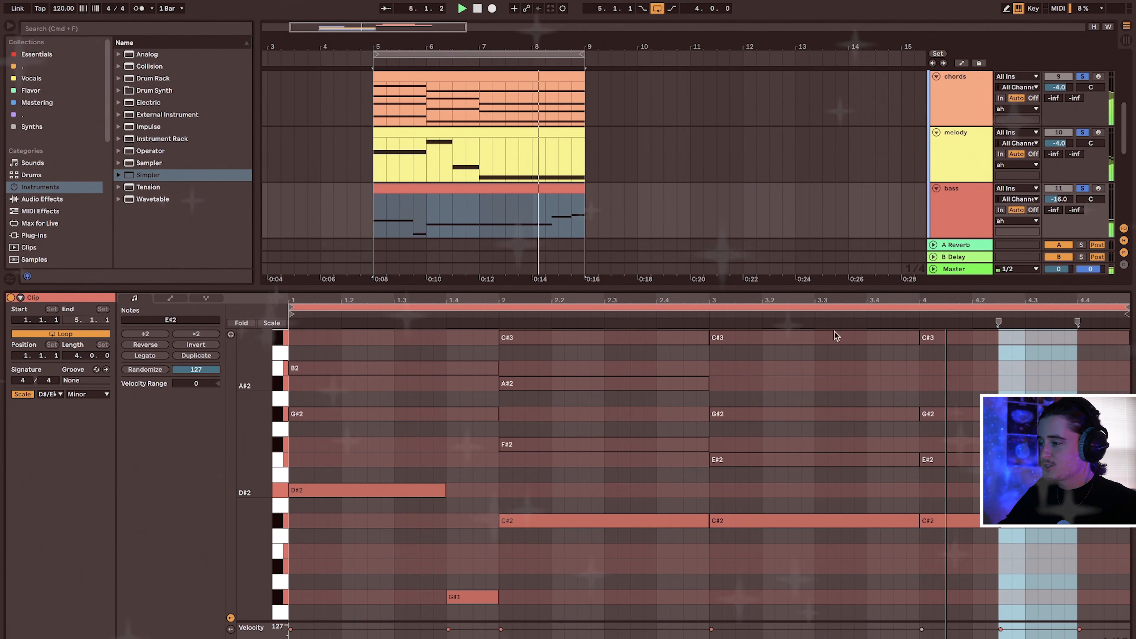
click(968, 222)
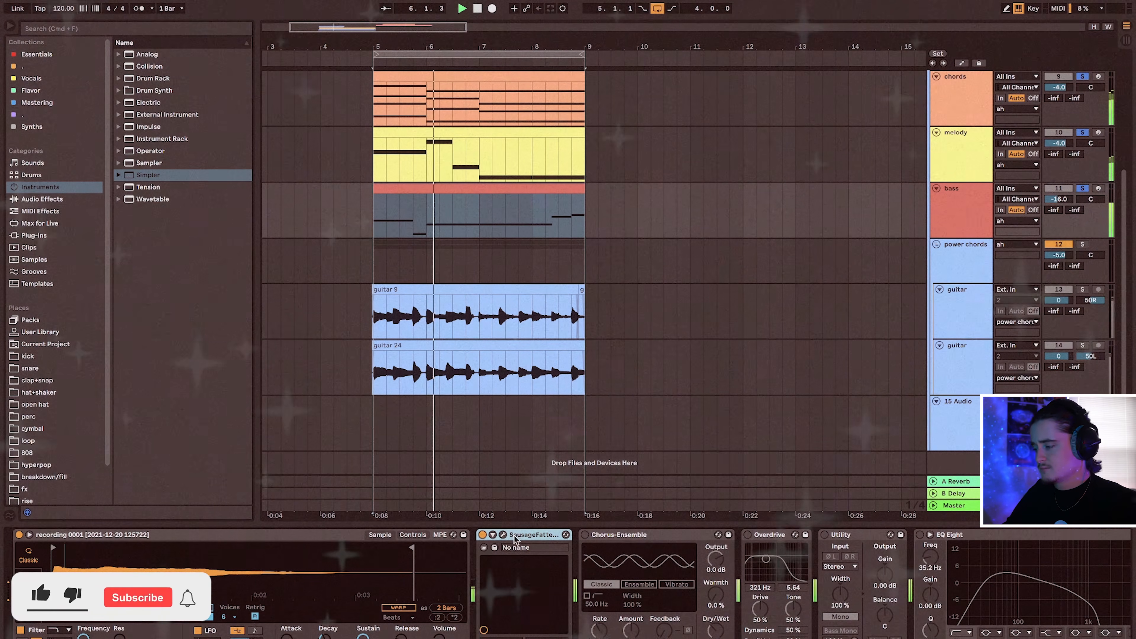
click(502, 534)
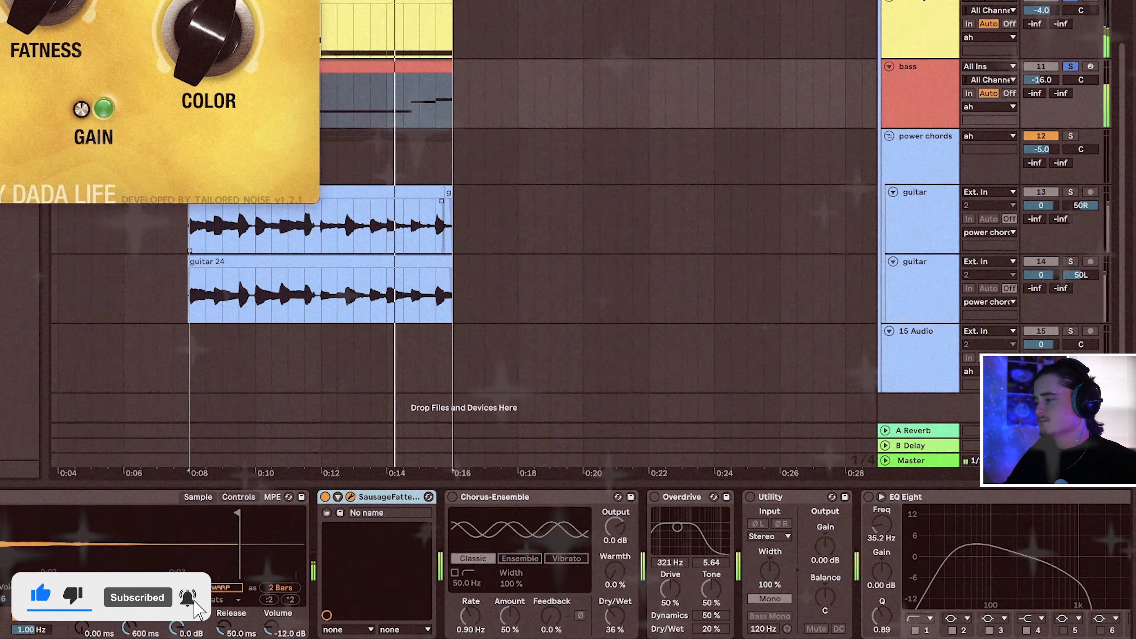
- Close the Sausage Fattener window and switch on Chorus-Ensemble, Overdrive, Utility and EQ Eight on the bass track
click(1, 0)
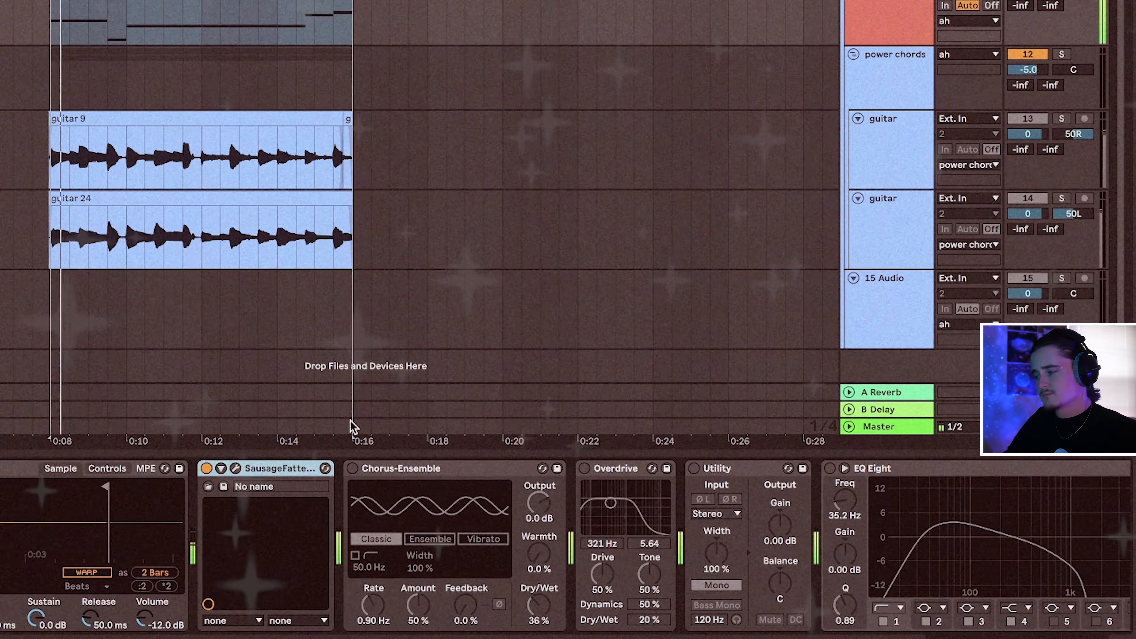
click(352, 468)
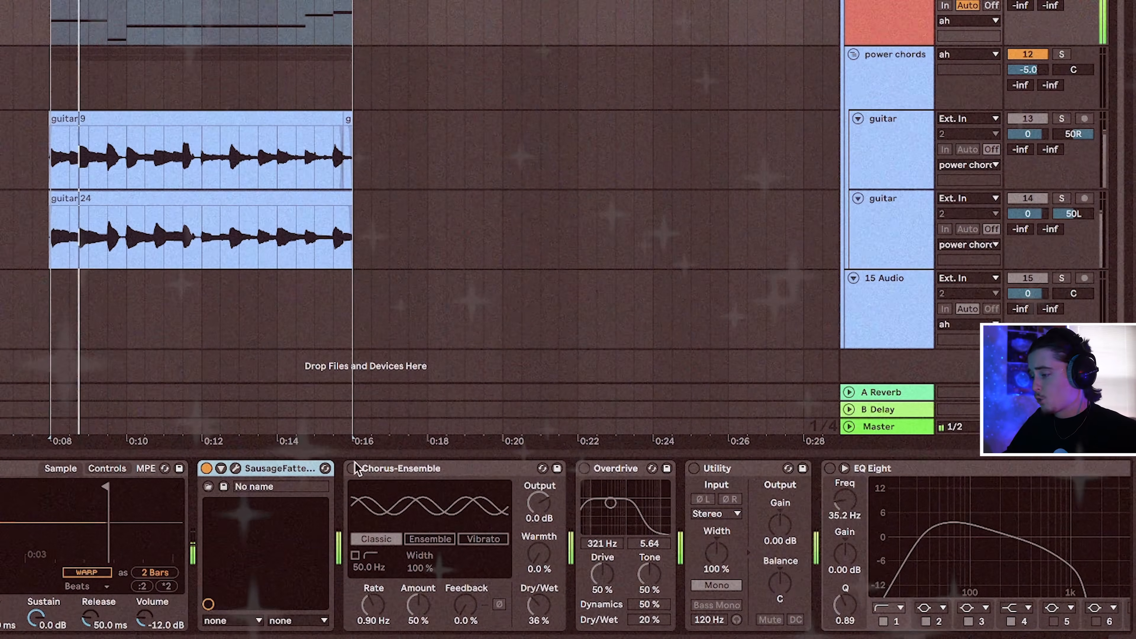
click(584, 468)
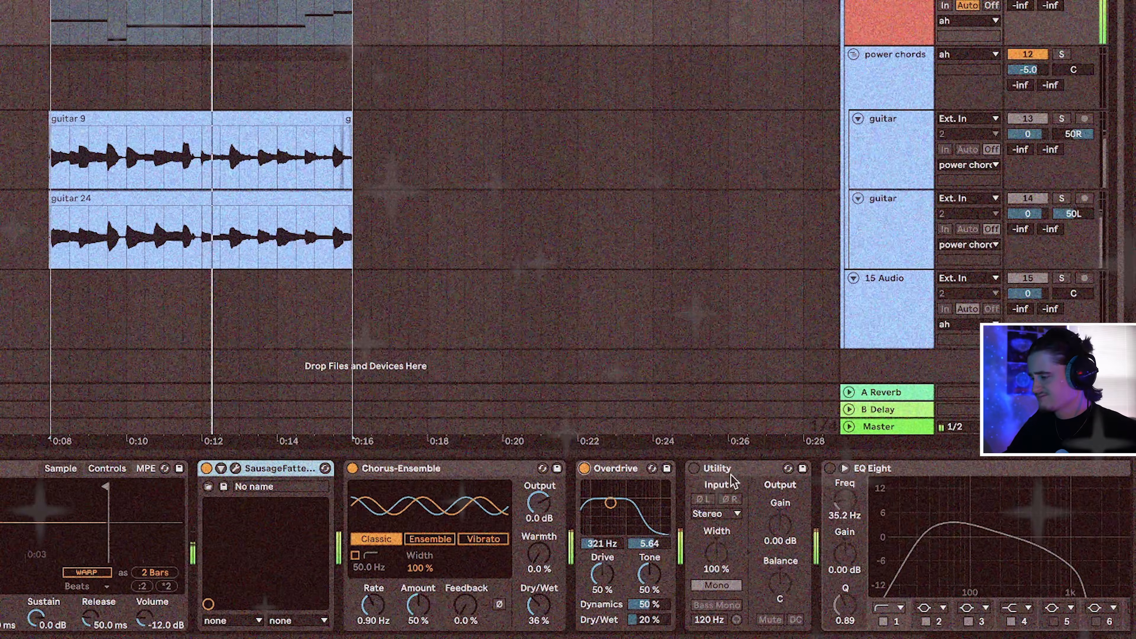
scroll(715, 478, right, 5)
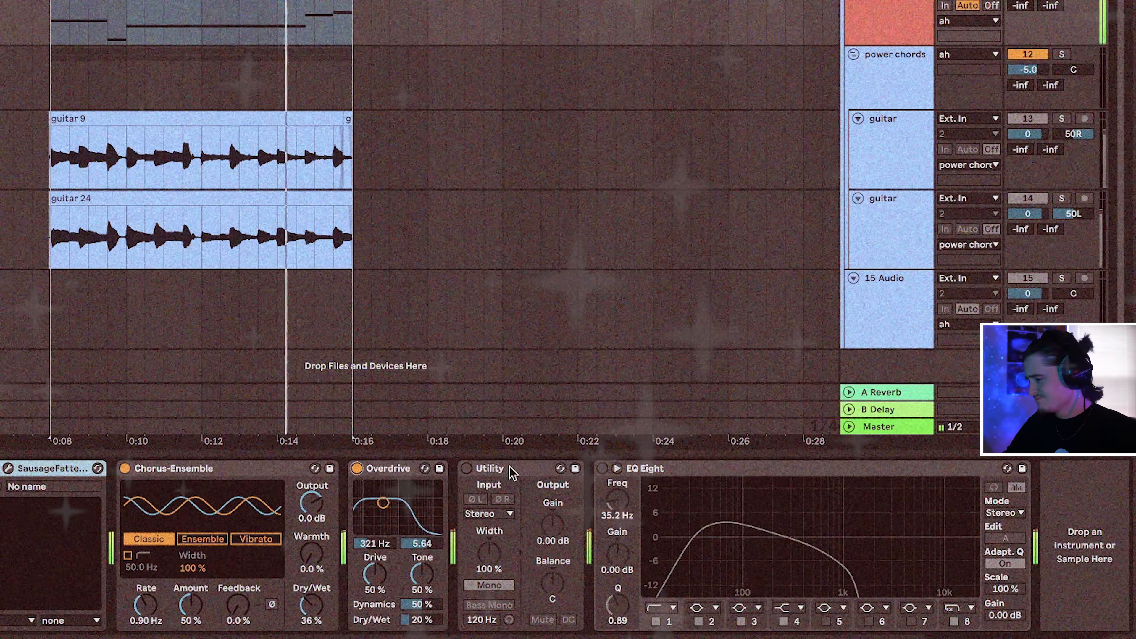
click(466, 468)
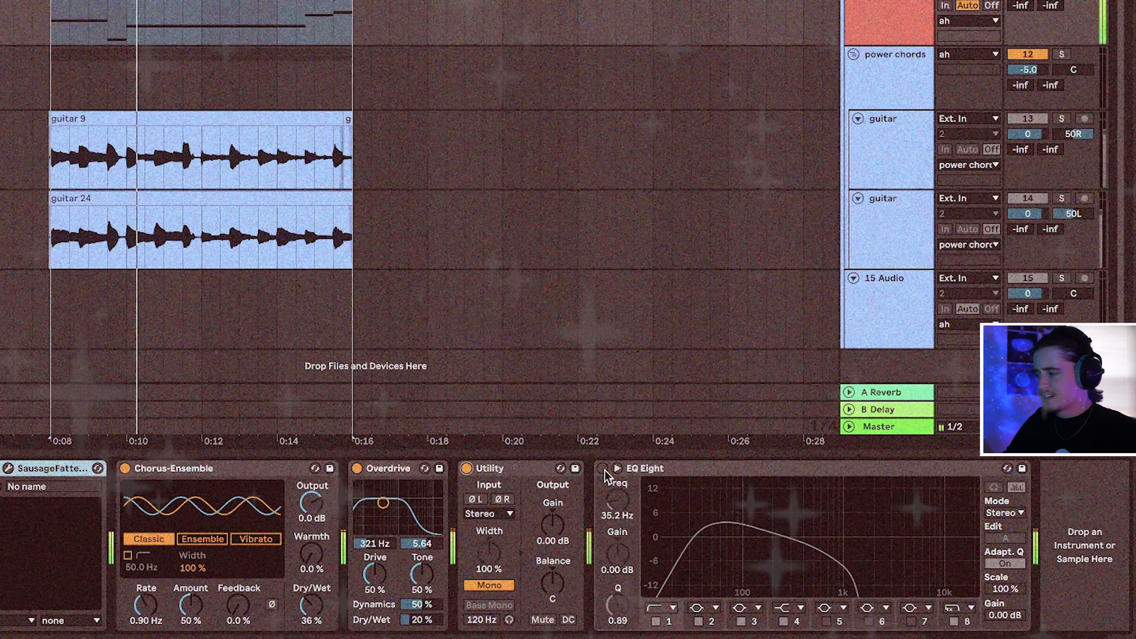
click(602, 467)
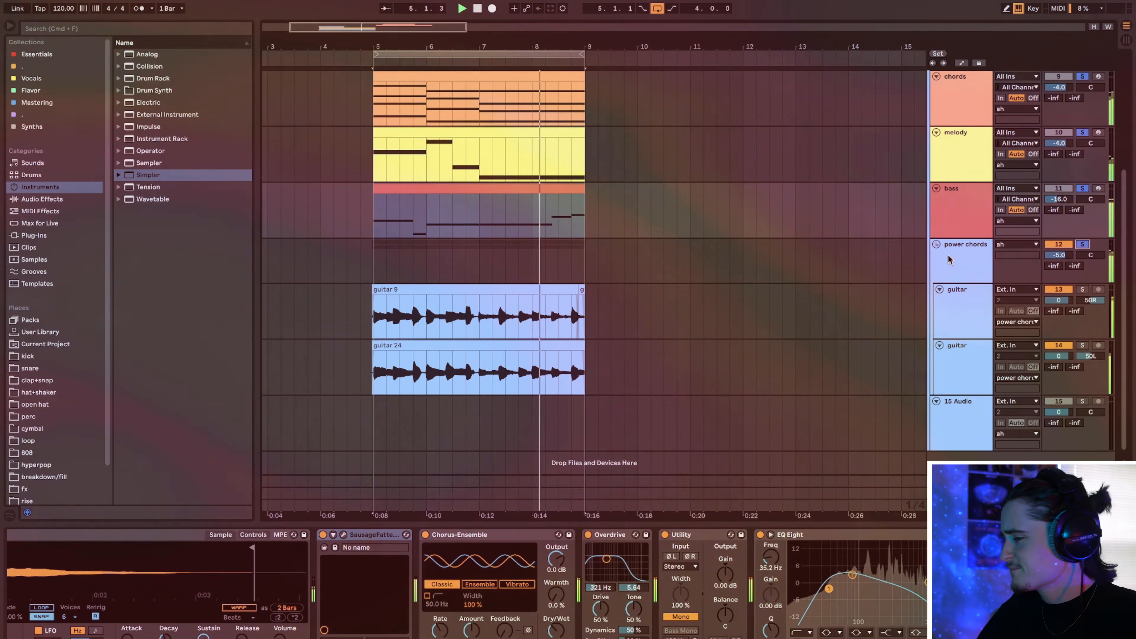
- Select the power chords group and look over how the chords, melody, bass and guitar clips are arranged
click(947, 275)
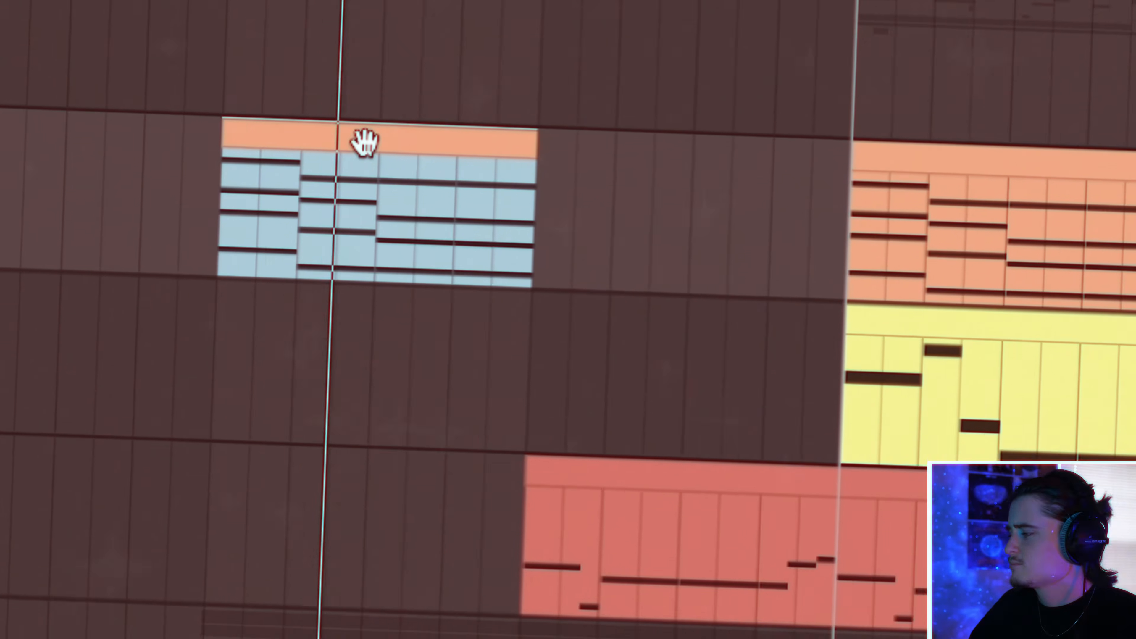
scroll(367, 143, up, 3)
scroll(367, 143, down, 2)
scroll(368, 143, left, 3)
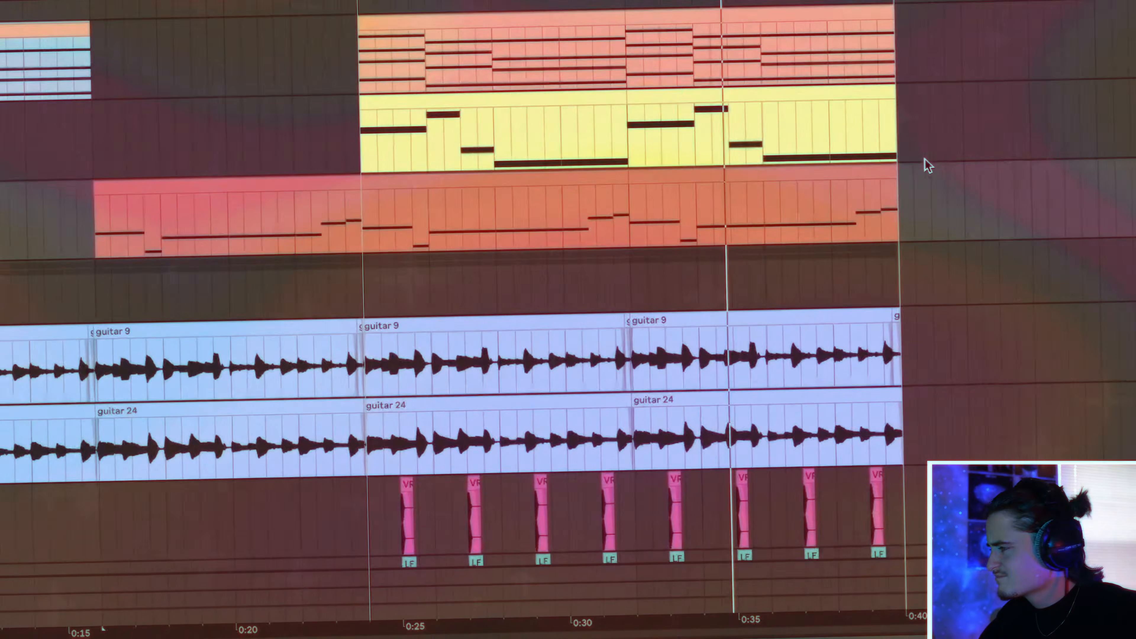
- Select a time range across the chords, melody and bass tracks at the arrangement's end, about bars 20 to 22
scroll(921, 161, up, 3)
scroll(888, 174, down, 3)
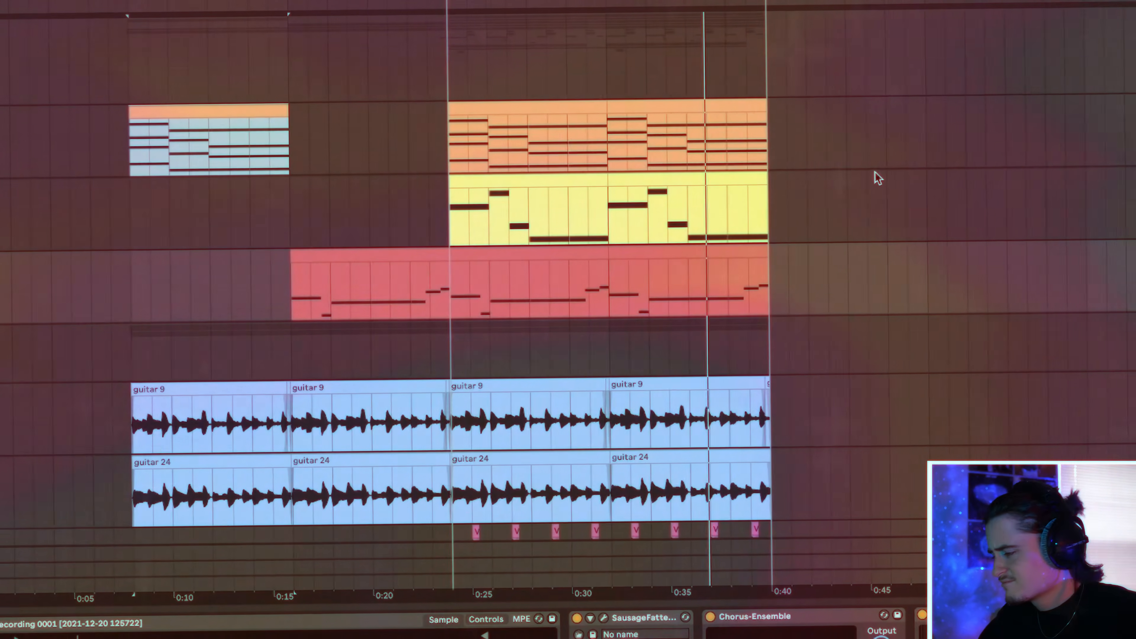
drag(828, 134, 751, 276)
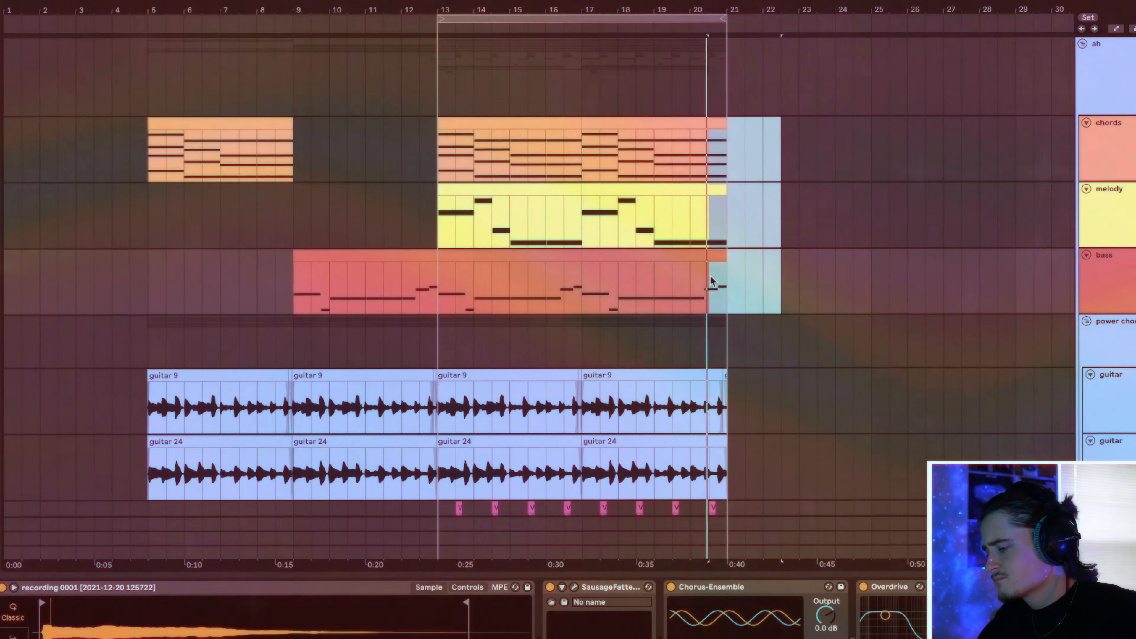